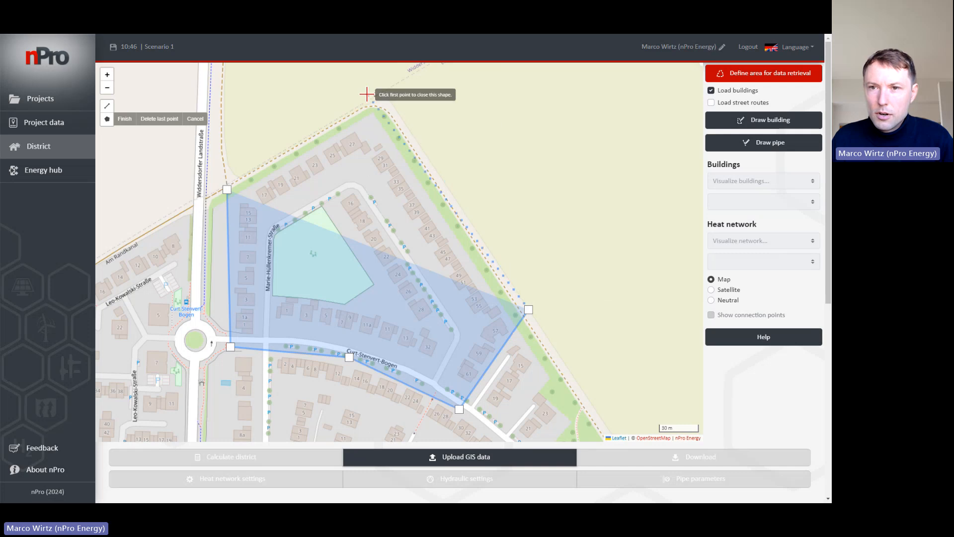
- Complete the data retrieval area around the triangular neighbourhood north of Curt-Stenvert-Bogen and load its building data
left_click(366, 93)
left_click(226, 192)
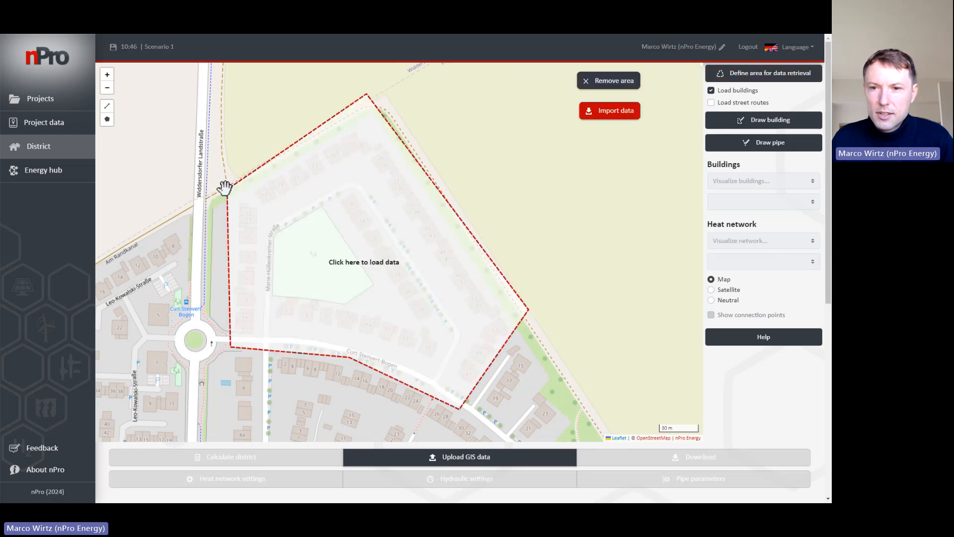
left_click(393, 315)
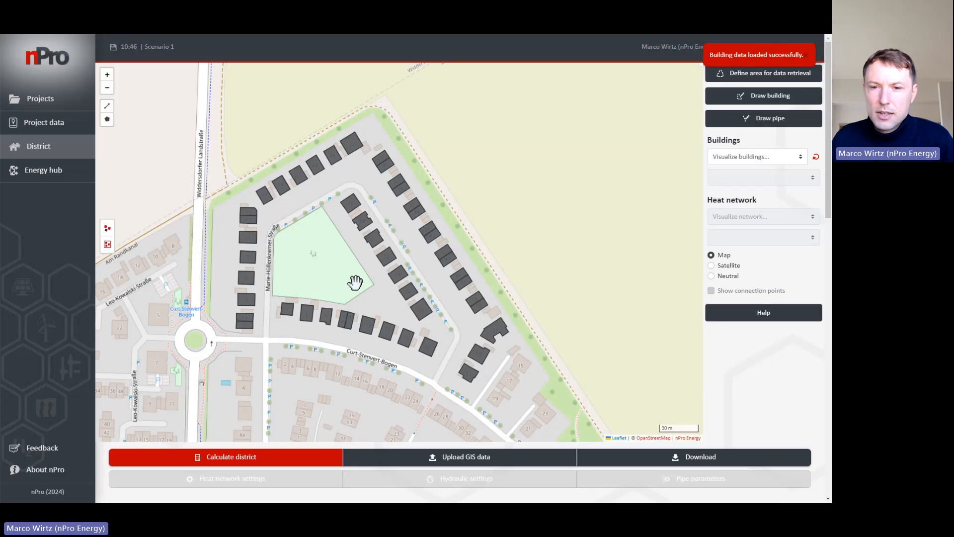
- Draw a pipe along Marie-Hüllenkremer-Straße from its northern bend, around the green area's northwest corner, south to Curt-Stenvert-Bogen
left_click_drag(331, 256, 335, 286)
scroll(323, 283, "up", 1)
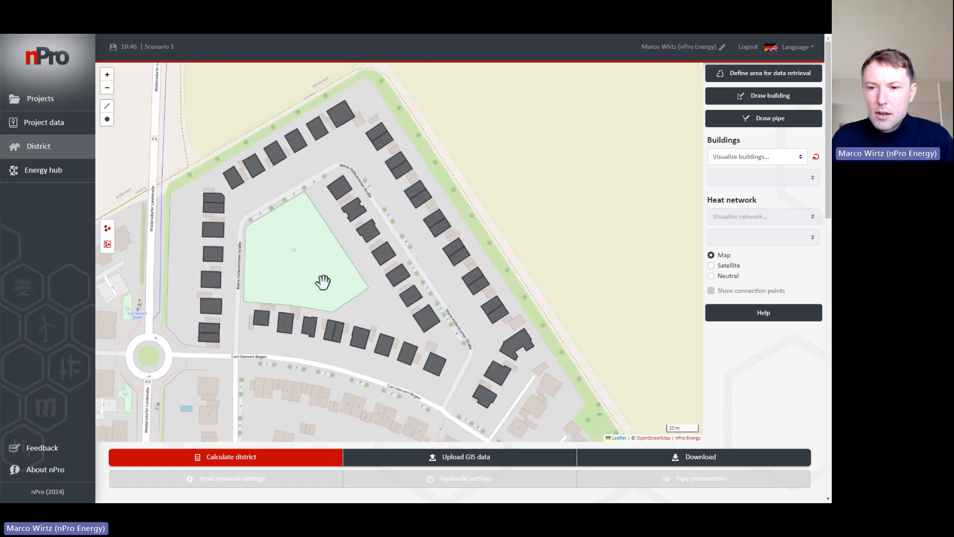
left_click(731, 122)
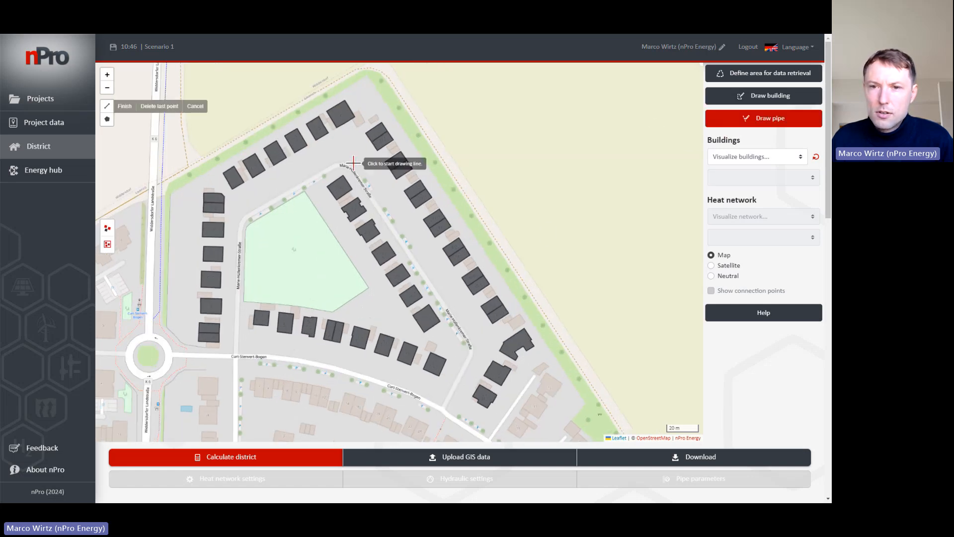
left_click(334, 164)
left_click(242, 222)
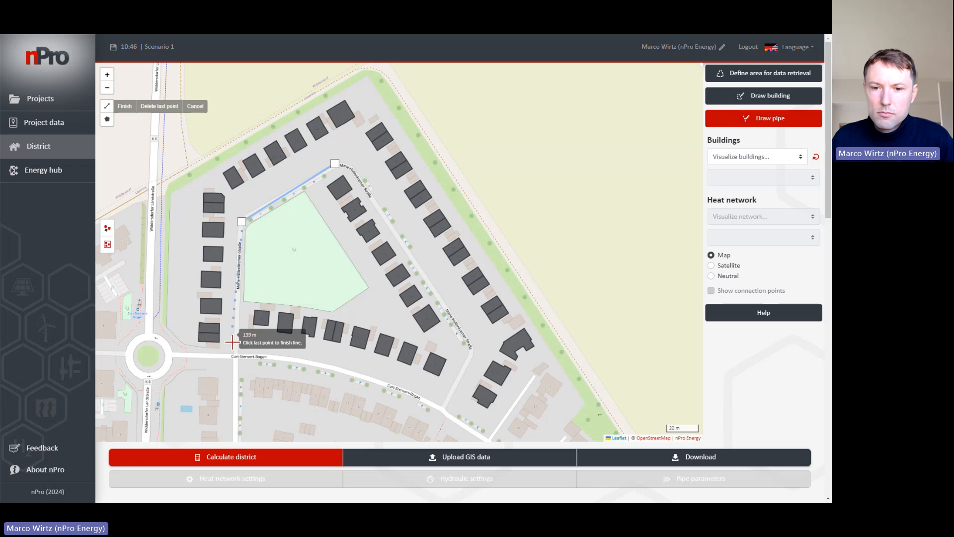
left_click(235, 357)
left_click(235, 357)
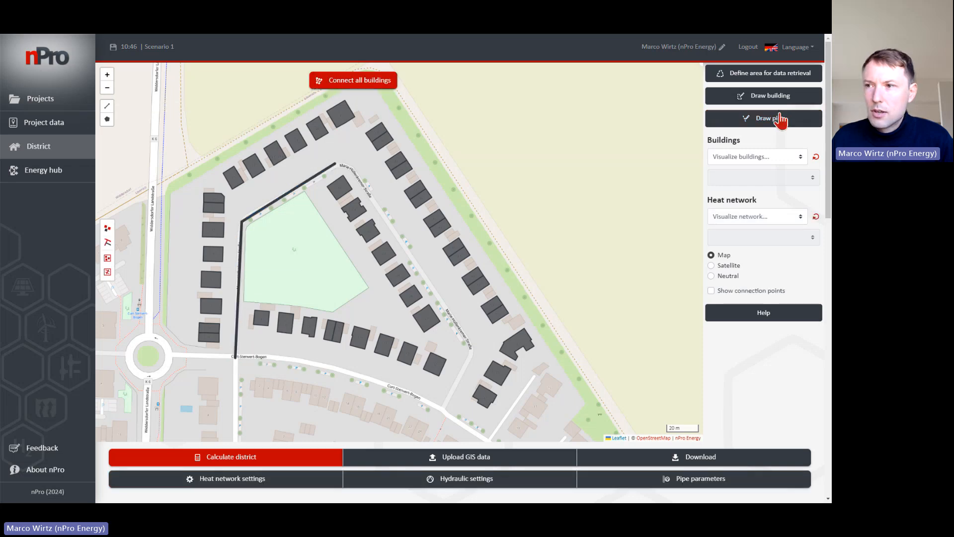
- Draw a second pipe from the northern end of the first, down the eastern street and back along Curt-Stenvert-Bogen, closing the loop
left_click(781, 118)
left_click(335, 164)
left_click(358, 168)
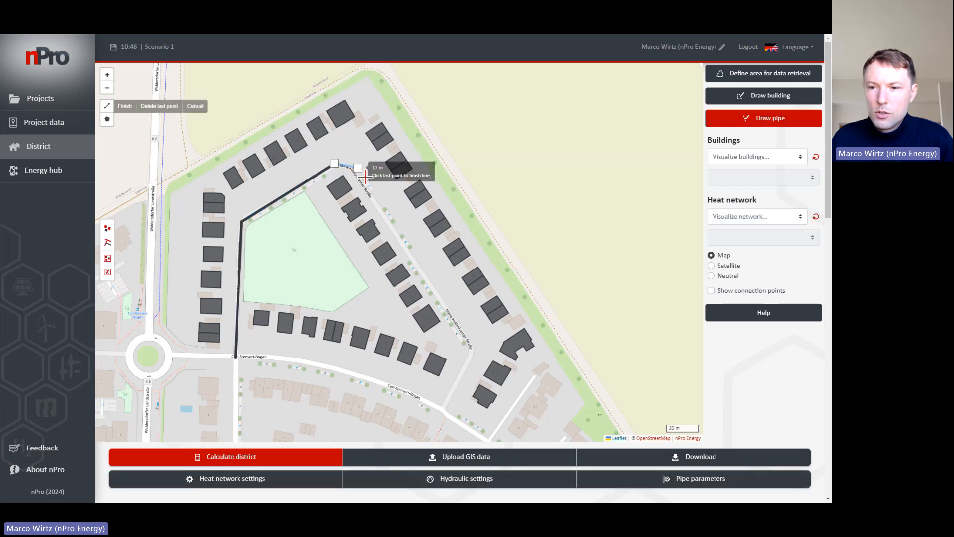
left_click(472, 349)
left_click(443, 410)
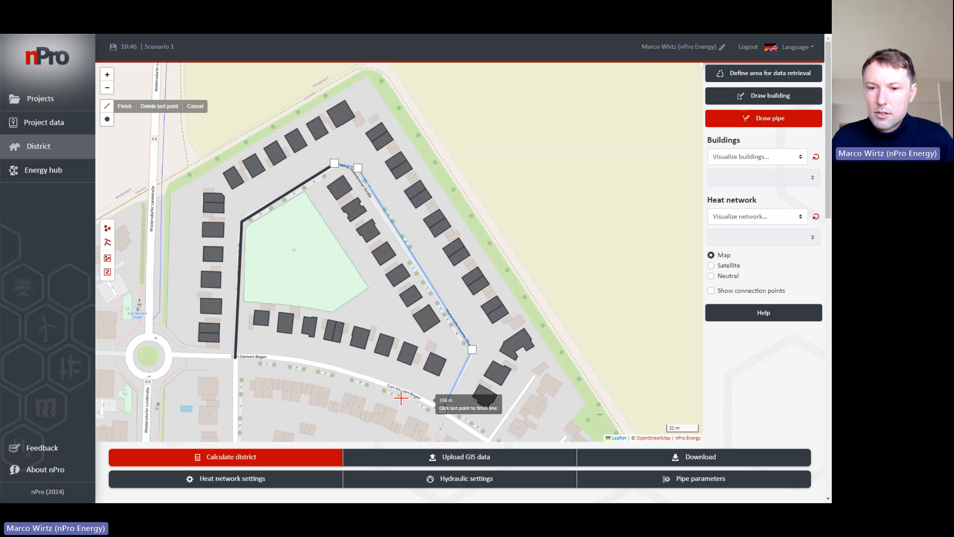
left_click(299, 359)
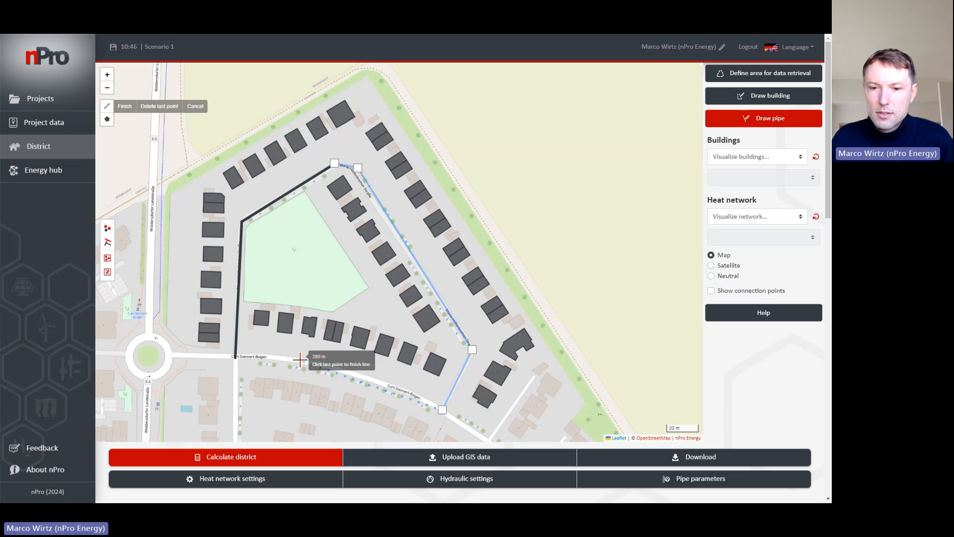
double_click(235, 357)
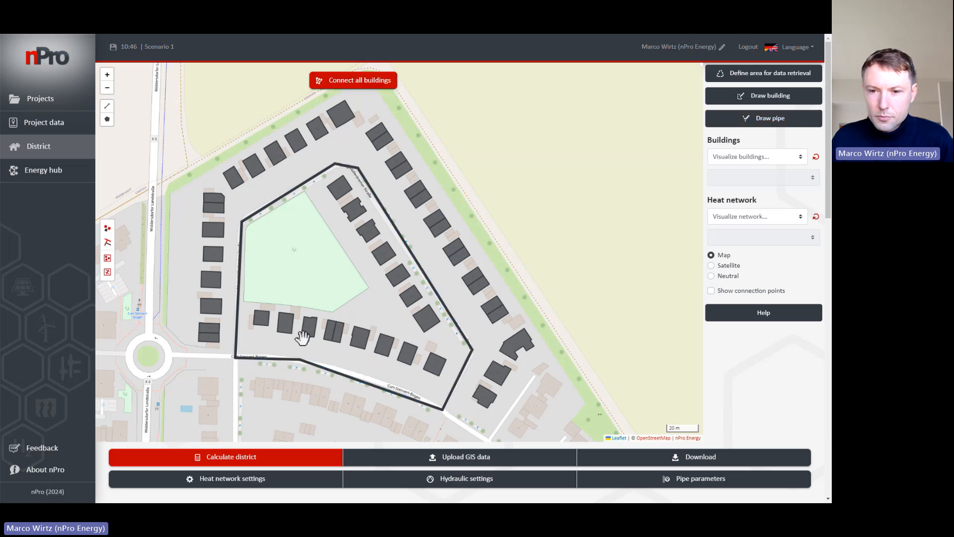
- Connect the second and third buildings from the north in the western row to the heat network
left_click(215, 234)
left_click(214, 256, "ctrl")
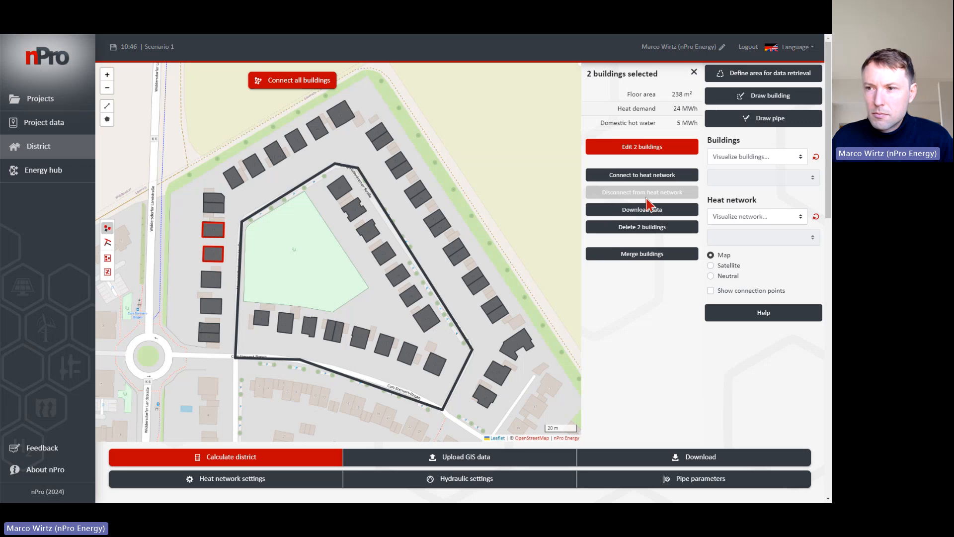
left_click(652, 176)
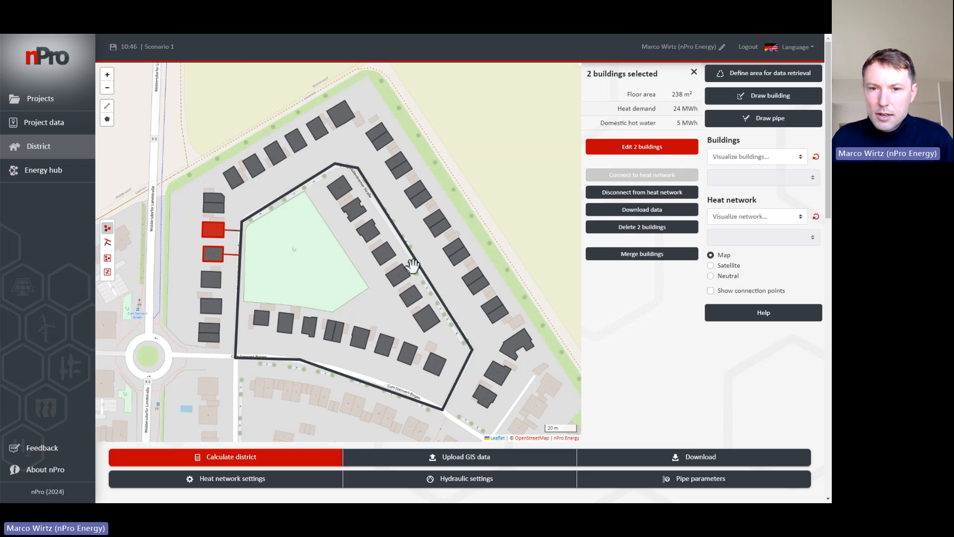
- Select all buildings in the district and connect them to the heat network
left_click(106, 259)
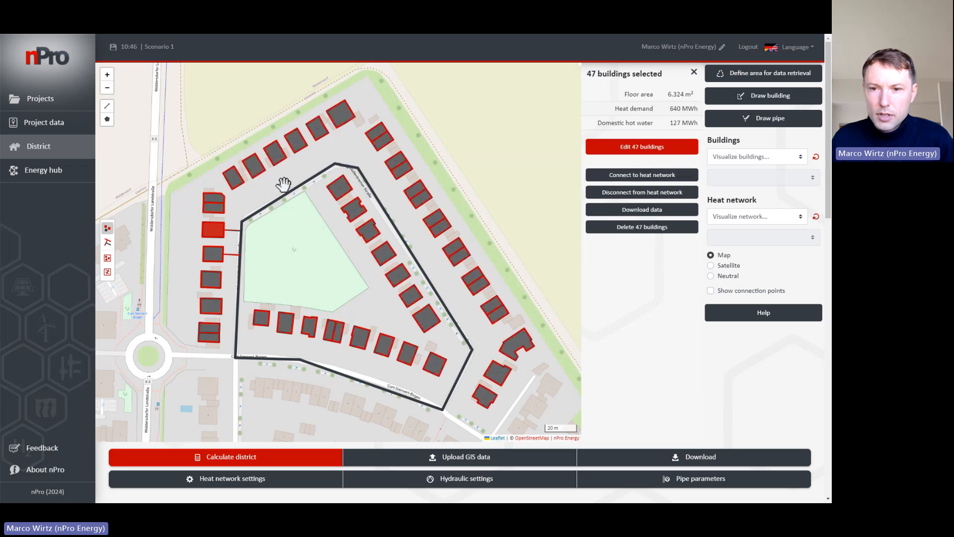
left_click(642, 177)
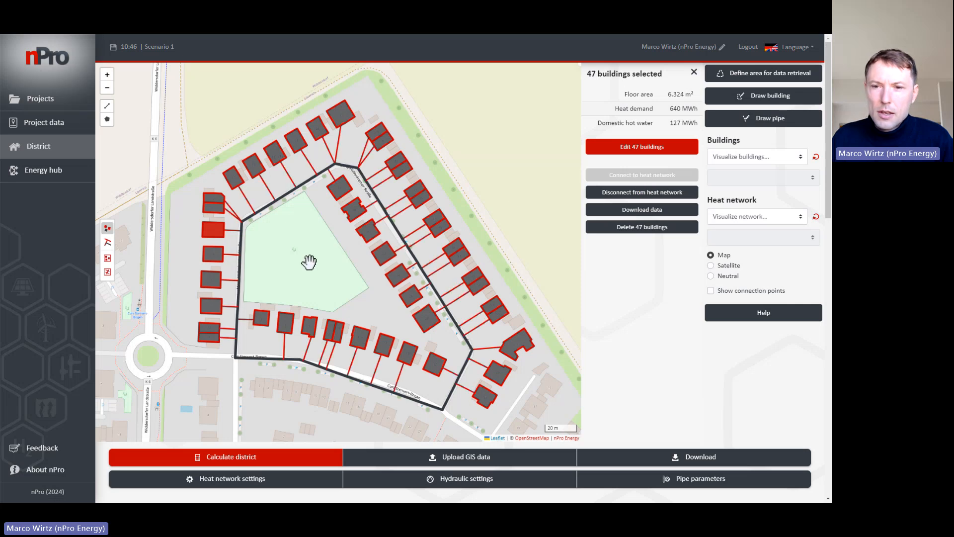
left_click(694, 72)
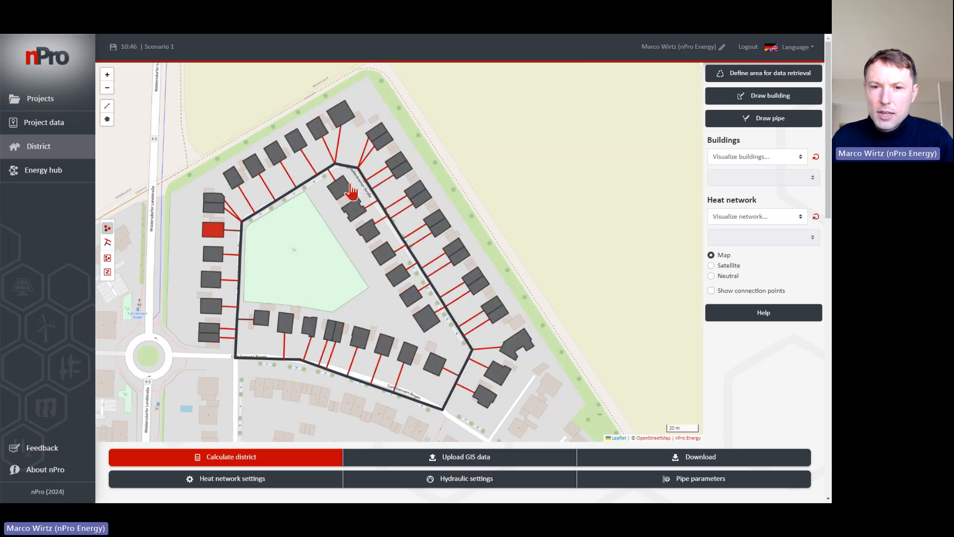
- Open the fourth building from the north in the western row for editing and review its other building parameters and data sources
left_click(212, 282)
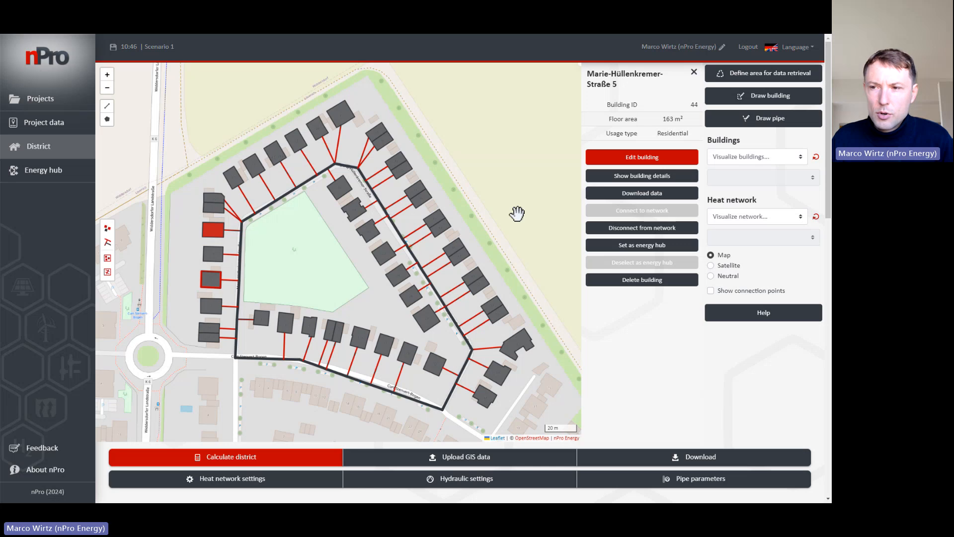
left_click(630, 161)
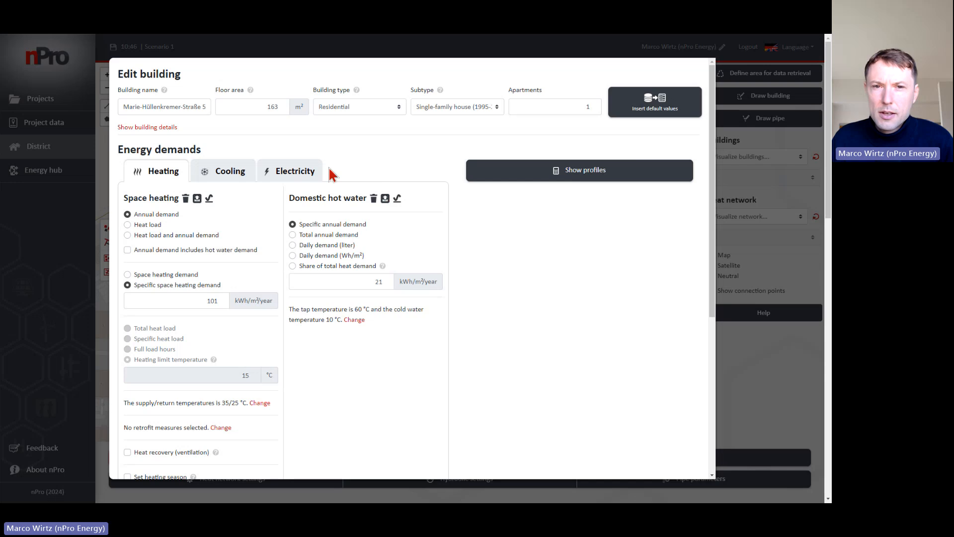
left_click(161, 130)
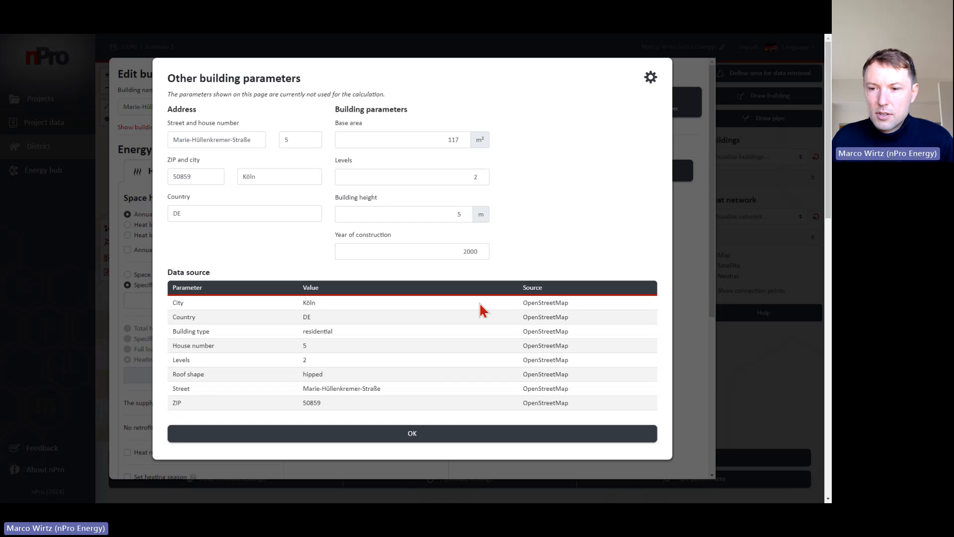
left_click(441, 439)
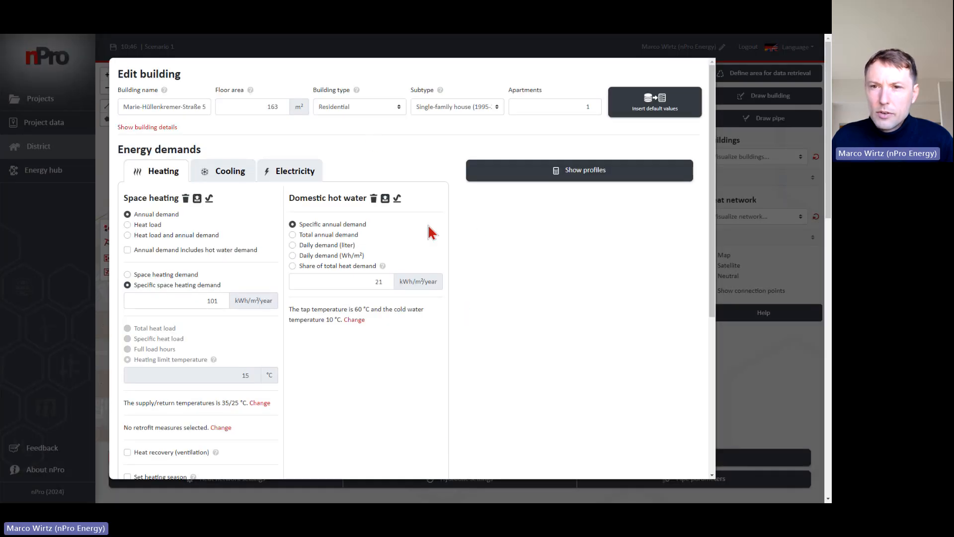
- Set the building type to Mixed and inspect its usage zones without adjusting the diurnal profiles
left_click(372, 113)
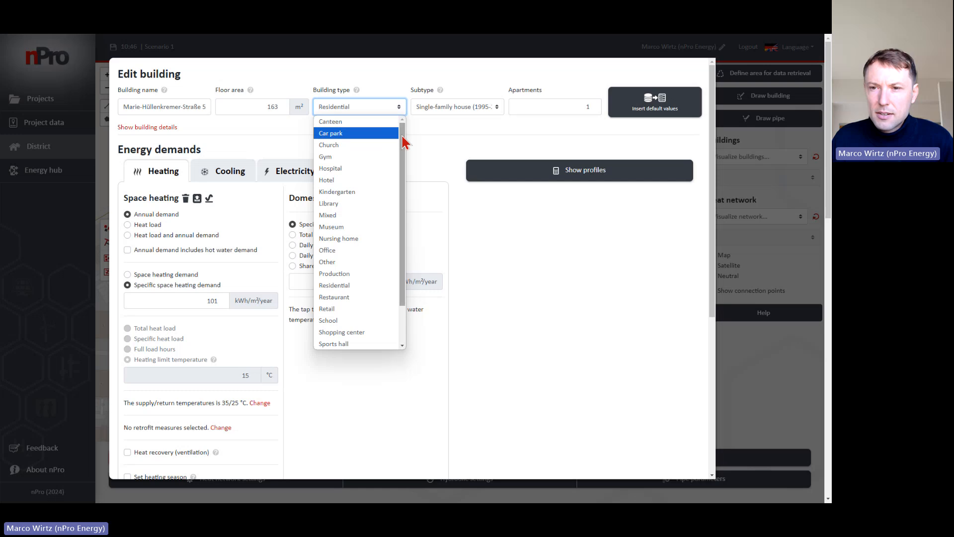
left_click_drag(401, 133, 404, 160)
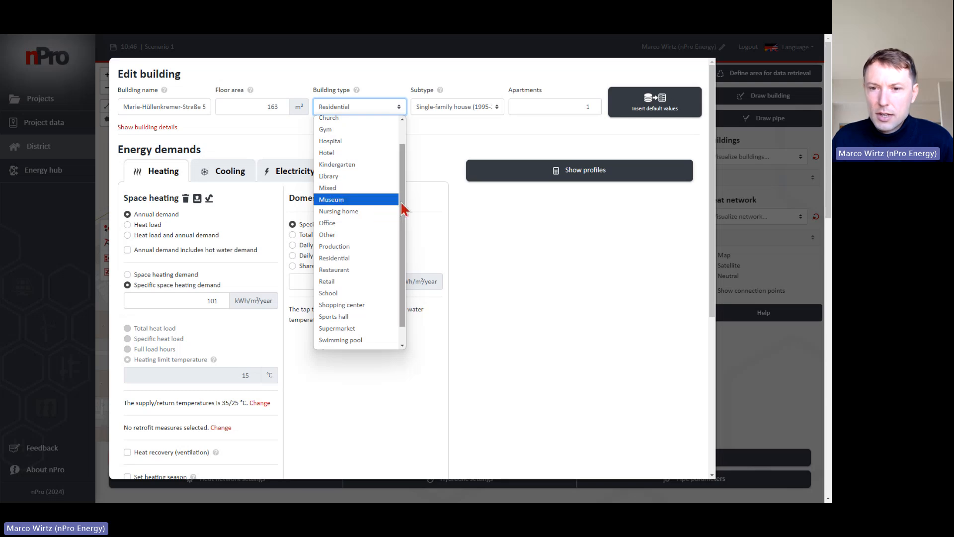
scroll(401, 214, "down", 1)
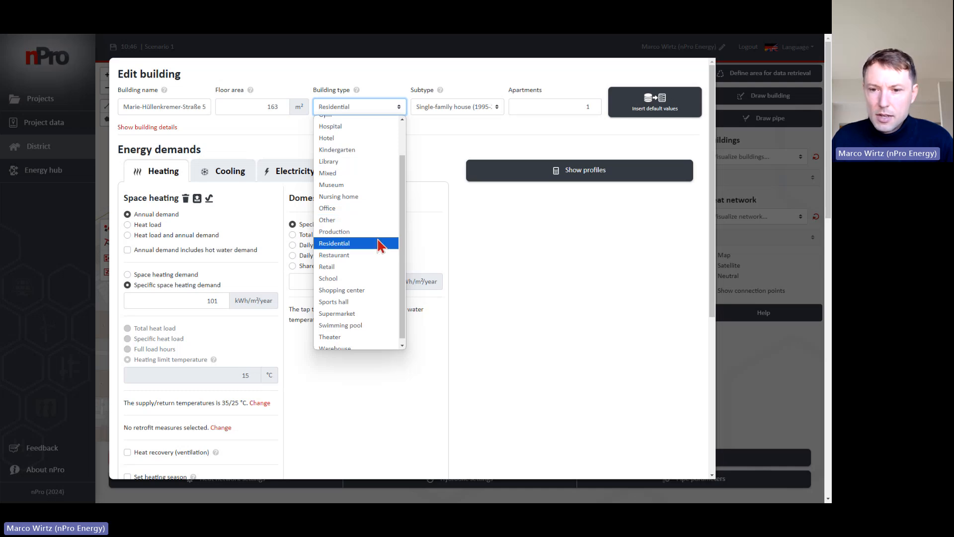
scroll(403, 251, "down", 1)
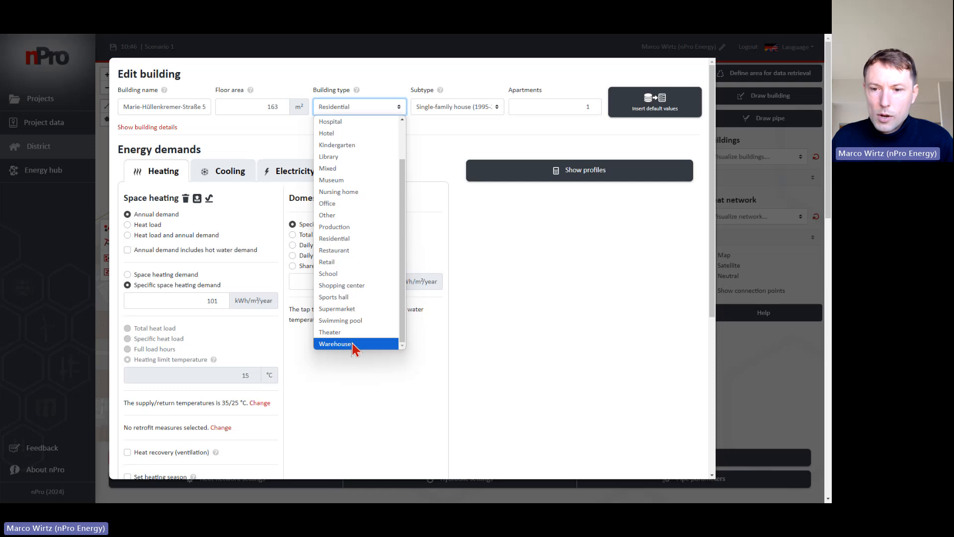
scroll(404, 231, "up", 1)
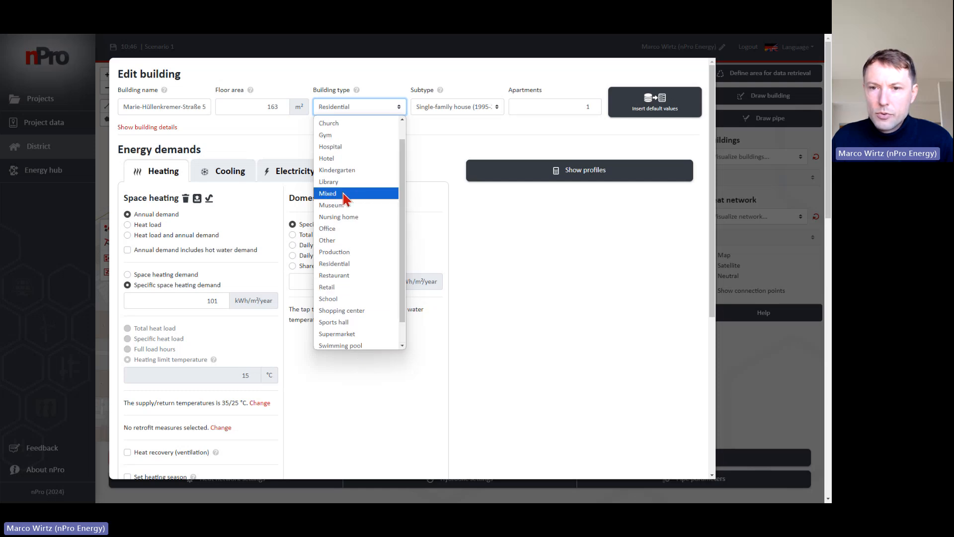
left_click(328, 194)
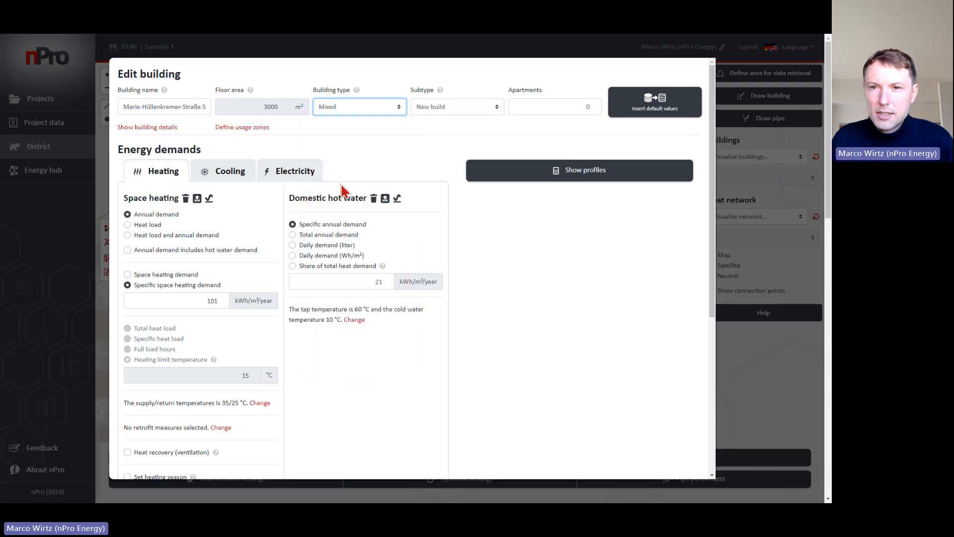
left_click(243, 129)
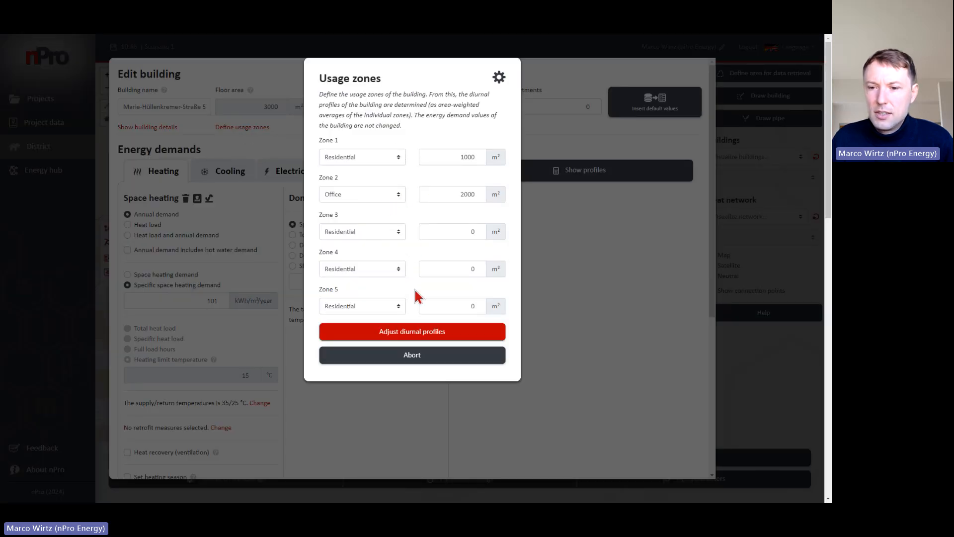
left_click(413, 356)
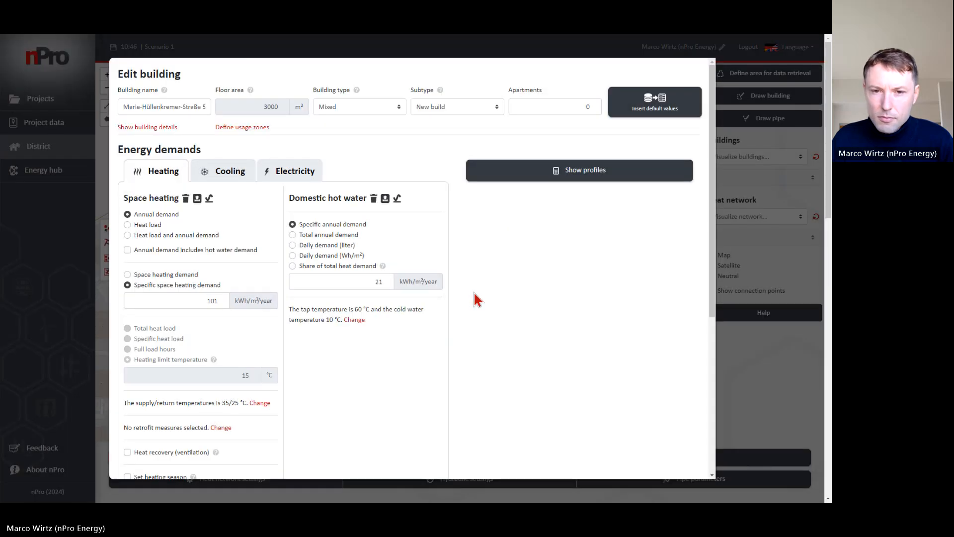
- Define the building's space heating by heat load and annual demand
left_click_drag(128, 198, 169, 197)
left_click_drag(300, 198, 354, 198)
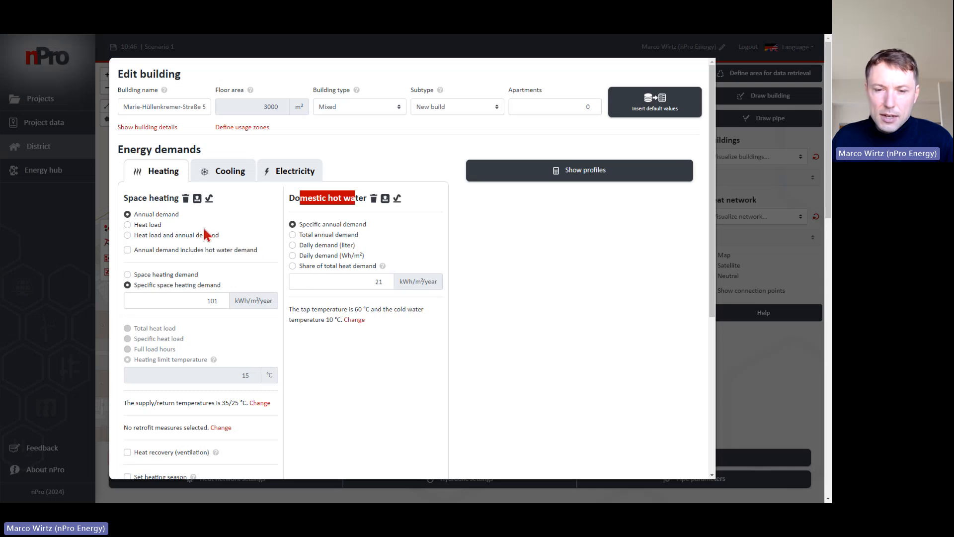
left_click(146, 225)
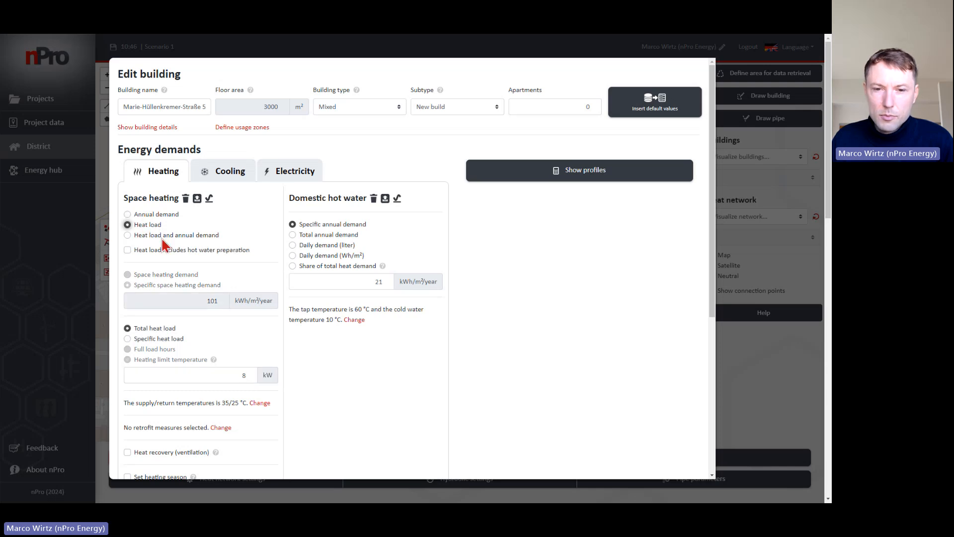
left_click(172, 238)
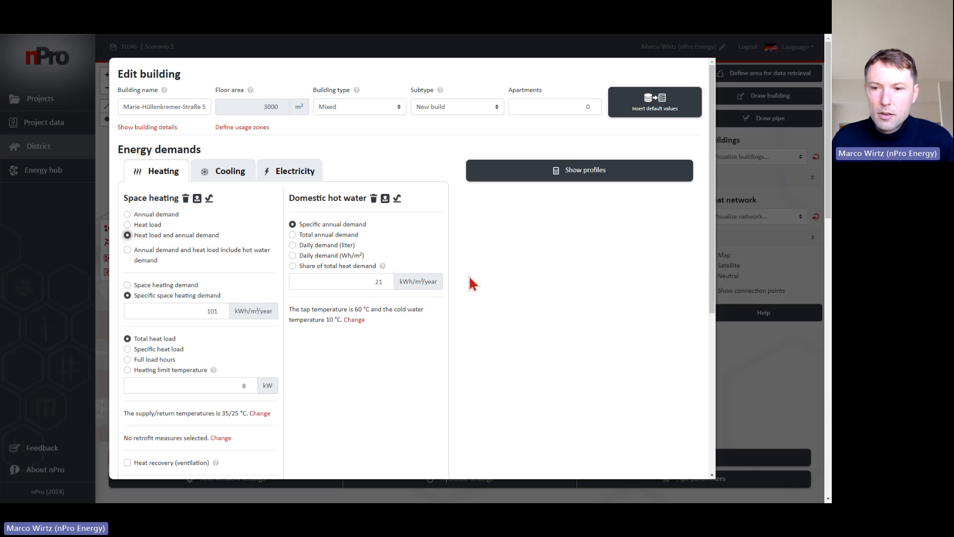
- Add a heat pump with its COP based on product data to the building's heating system, and open the new heat pump definition
left_click_drag(713, 243, 696, 400)
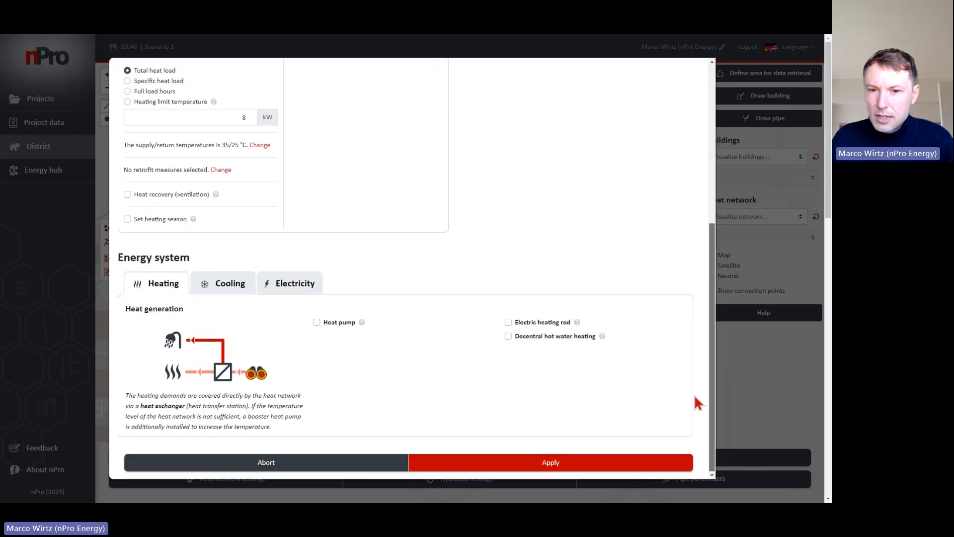
left_click(336, 322)
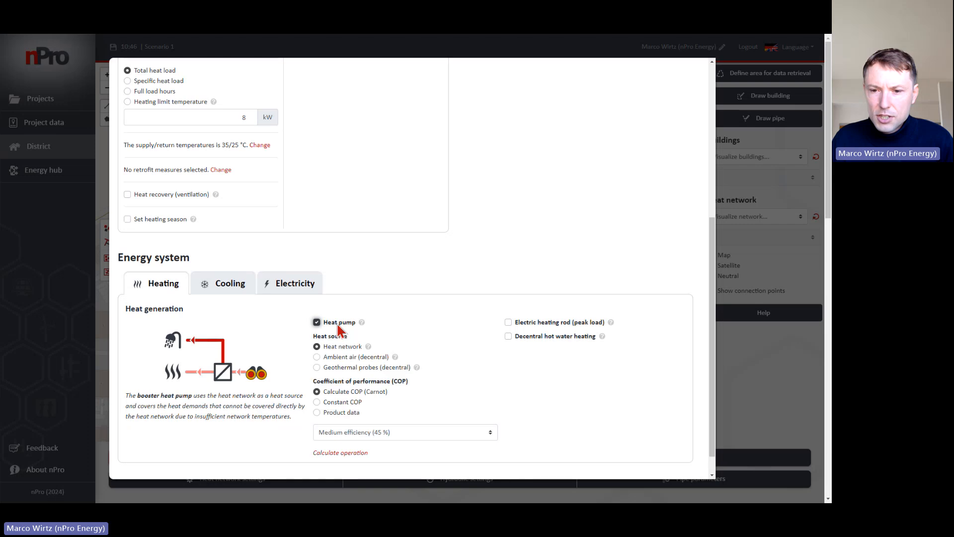
scroll(344, 306, "down", 1)
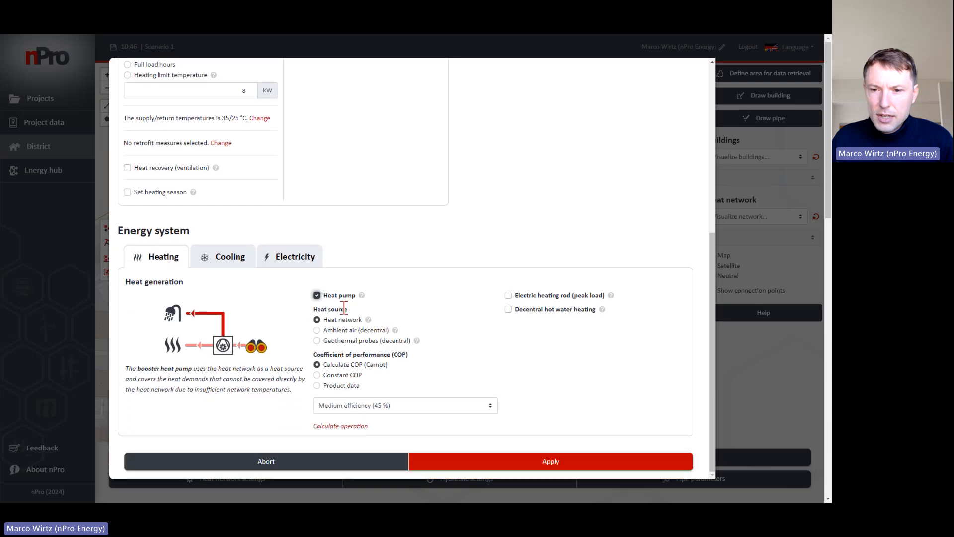
left_click(338, 386)
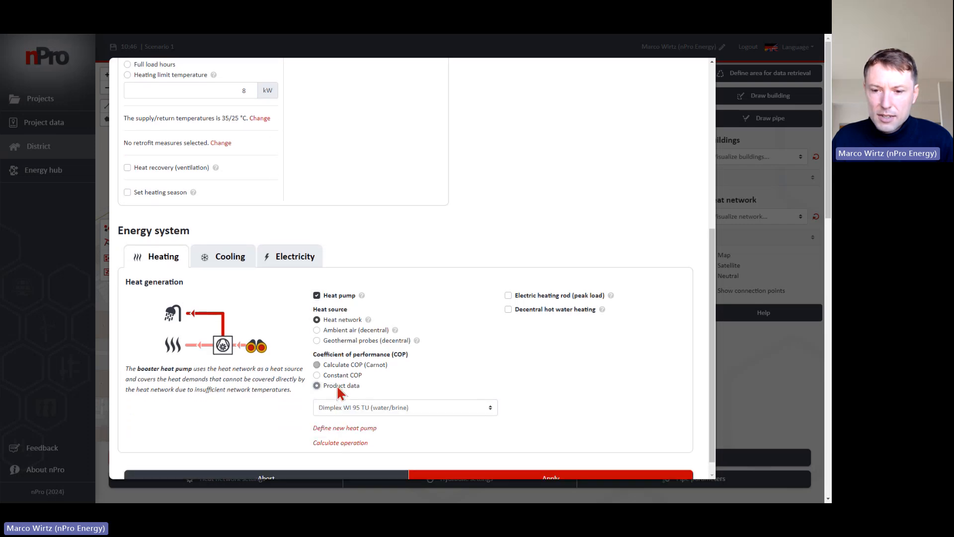
left_click(357, 428)
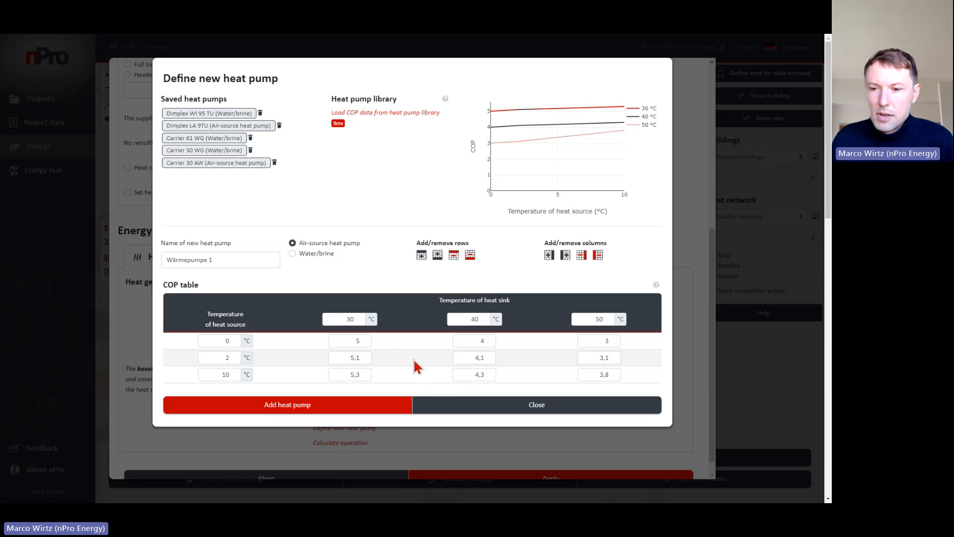
- Close the heat pump definition without adding a heat pump and abort editing the building
left_click(510, 412)
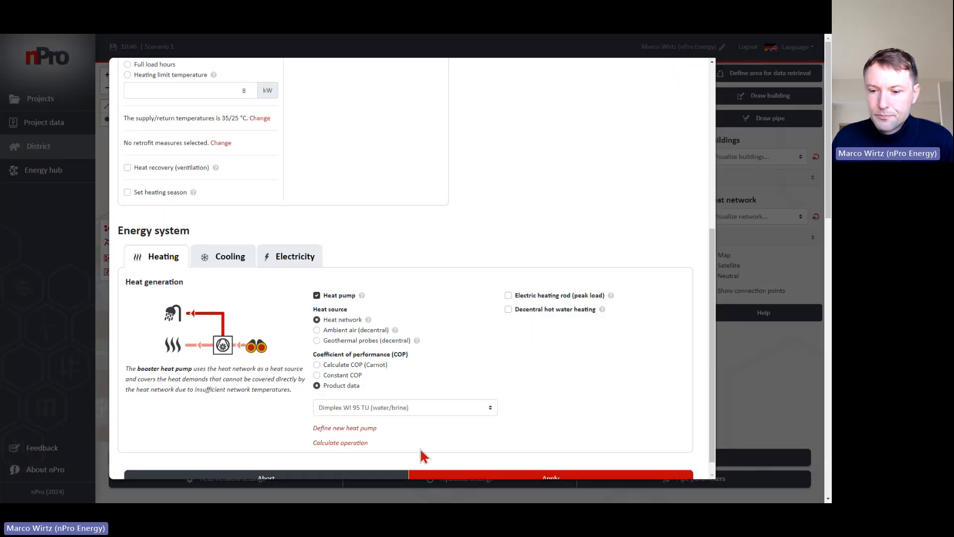
left_click(372, 477)
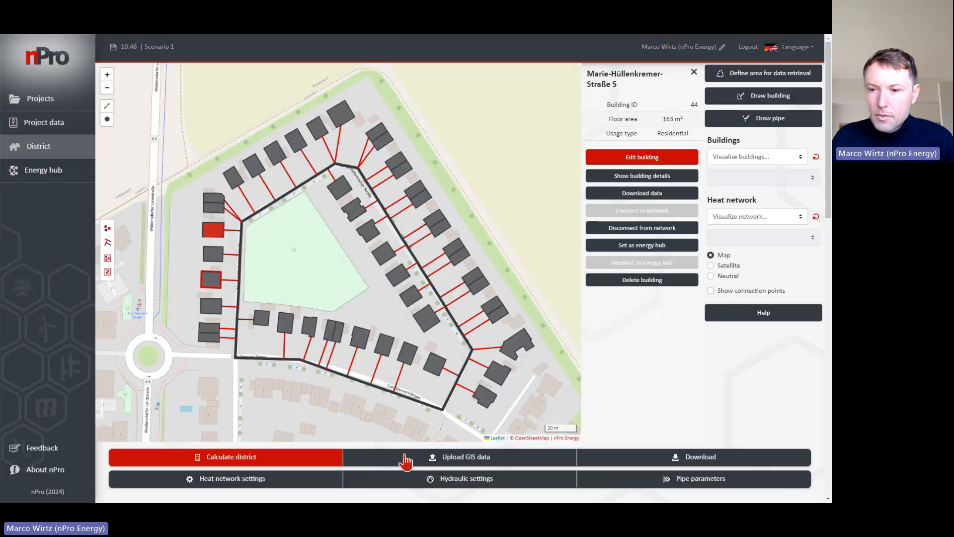
left_click_drag(516, 409, 518, 399)
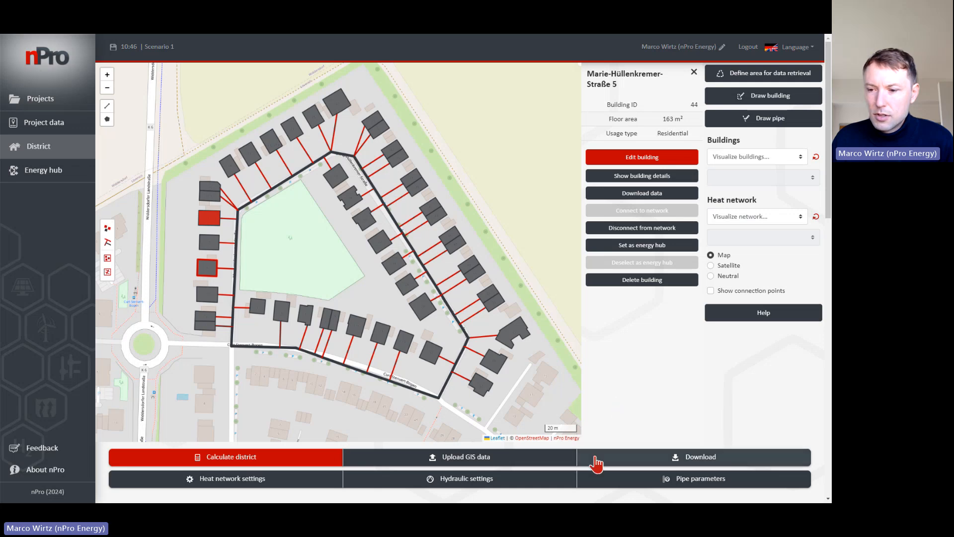
- Review the heat network settings, focusing on the network temperature, and close them unchanged
left_click(294, 486)
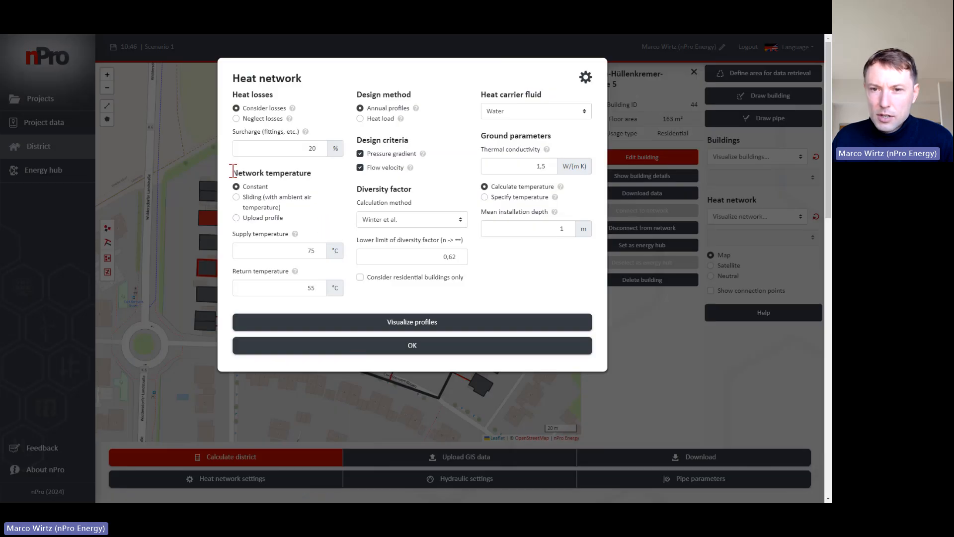
left_click_drag(233, 171, 320, 174)
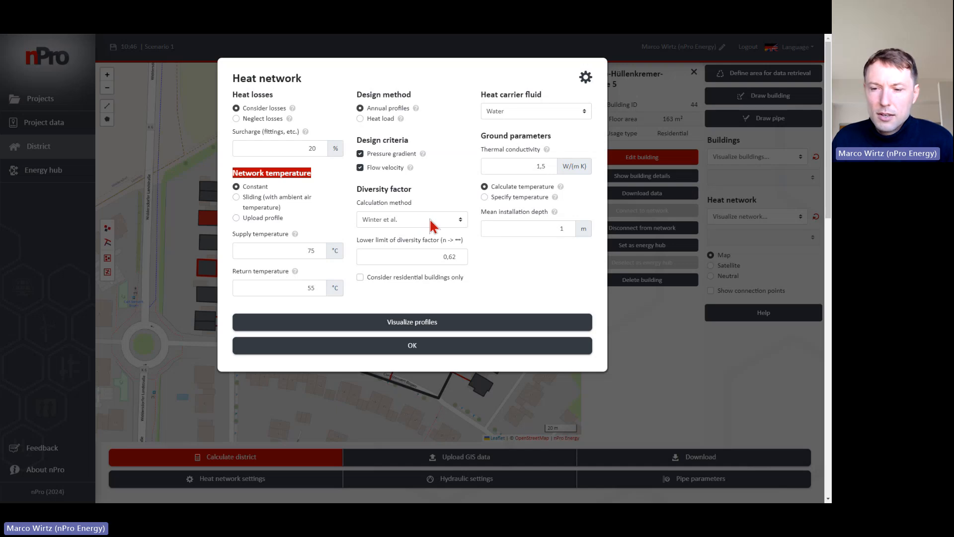
left_click(461, 352)
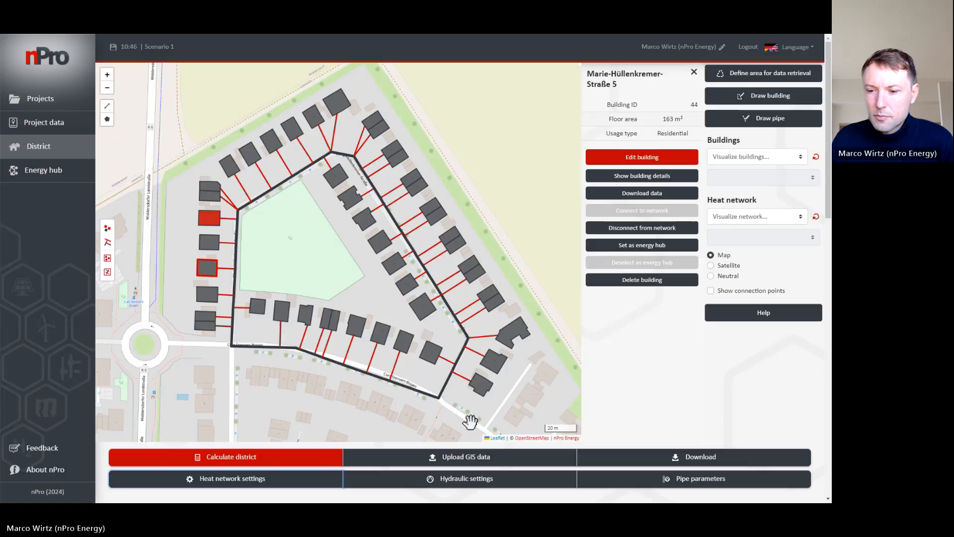
- Review the hydraulic and pressure loss settings and the pipe parameters table without changing any values
left_click(496, 483)
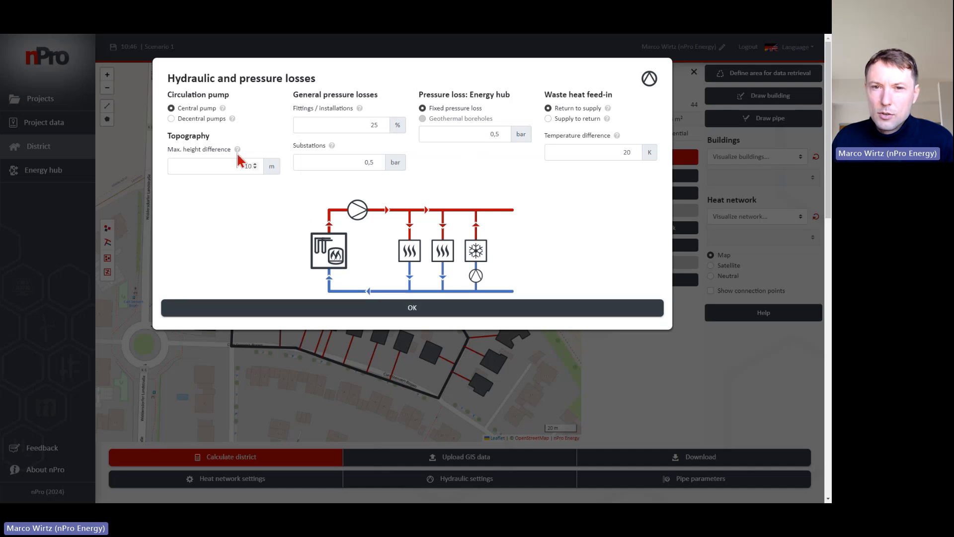
left_click(579, 307)
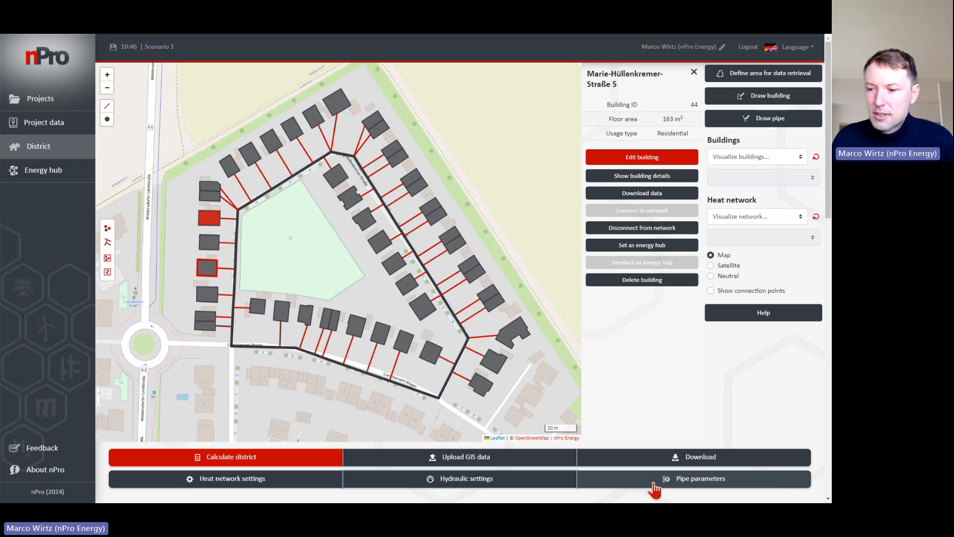
left_click(653, 483)
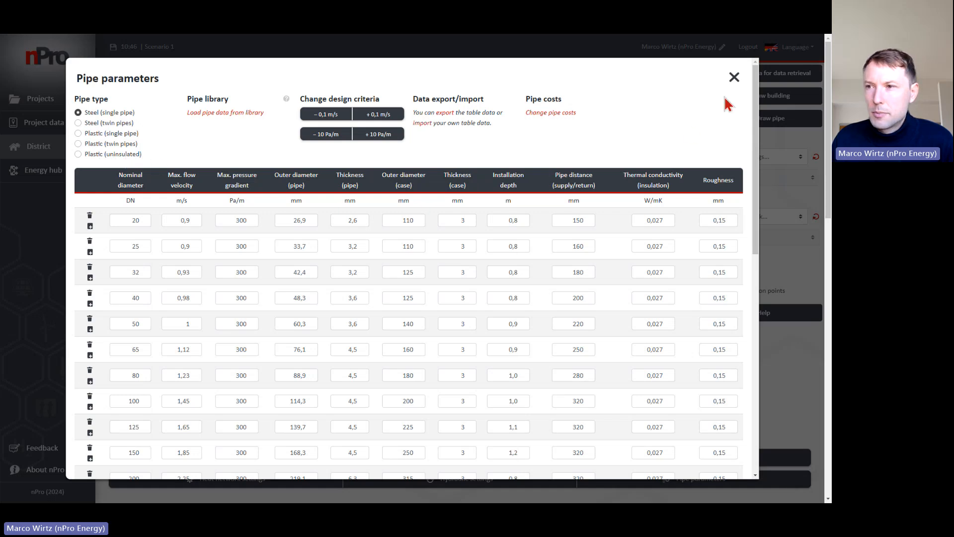
left_click(734, 78)
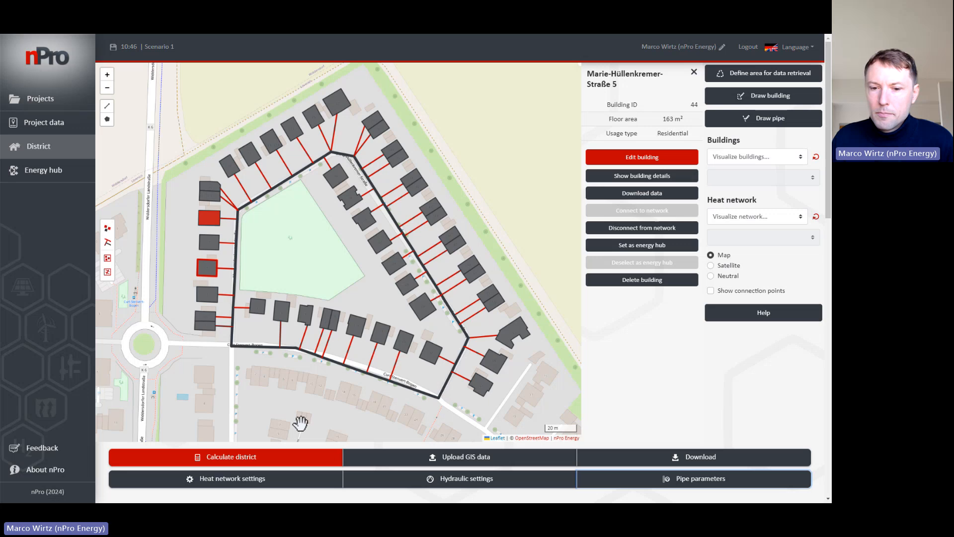
- Calculate the district and visualize the flow velocity in the heat network pipes on the map
left_click(272, 463)
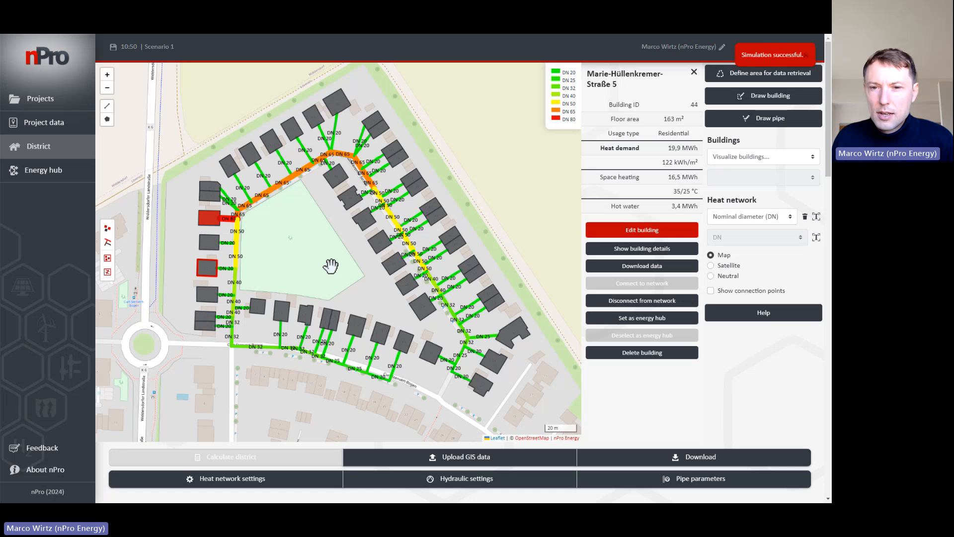
left_click_drag(330, 266, 316, 276)
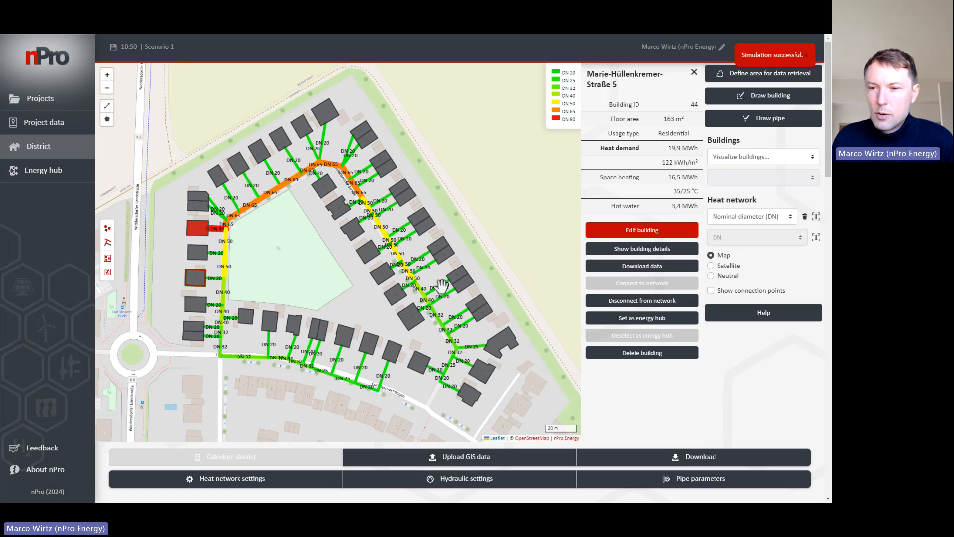
left_click(747, 218)
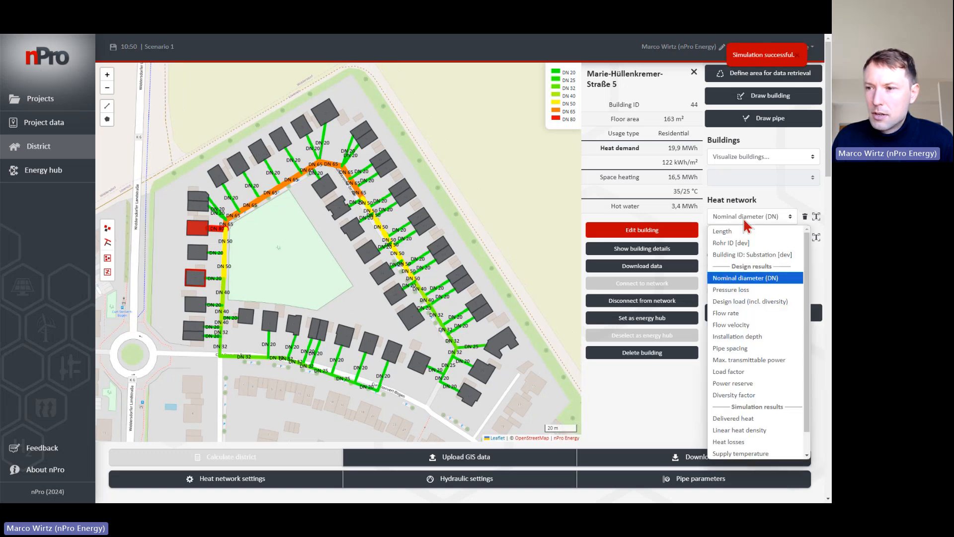
scroll(795, 298, "down", 1)
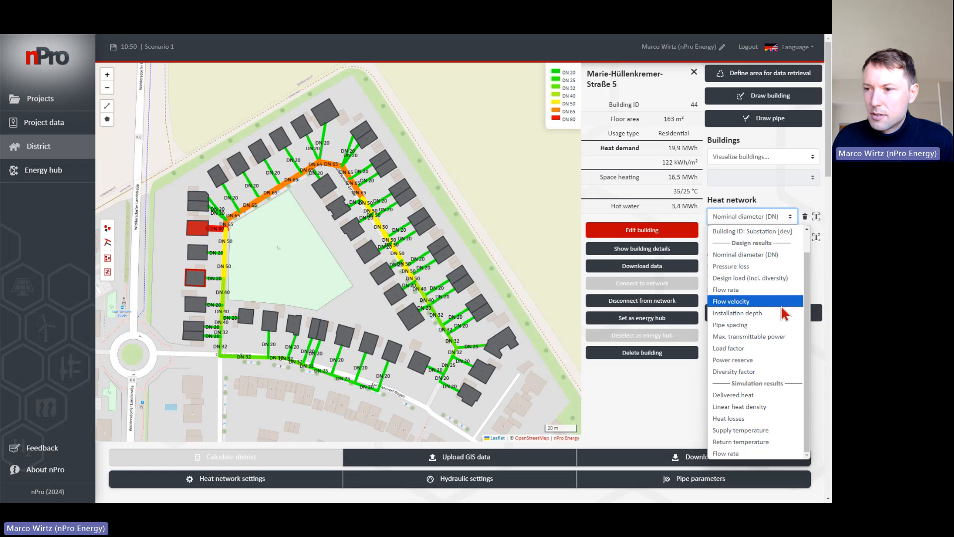
left_click(768, 305)
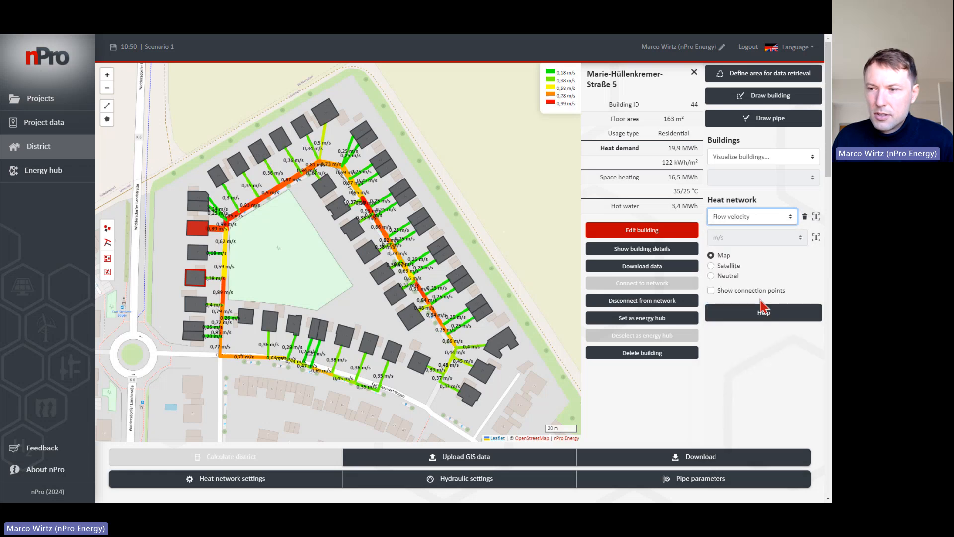
- Visualize the supply temperature in the heat network and the floor area of the buildings on the map
left_click(781, 219)
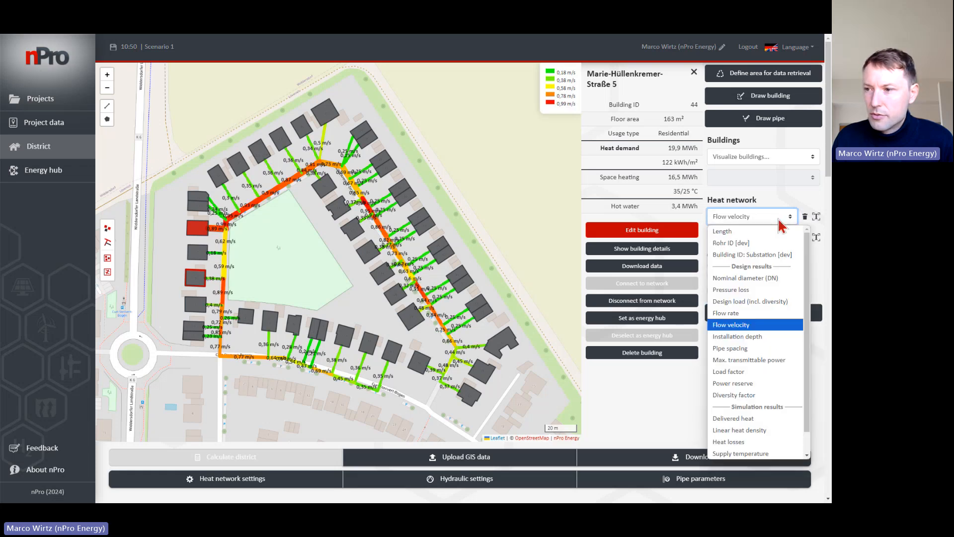
scroll(757, 433, "down", 1)
left_click(755, 430)
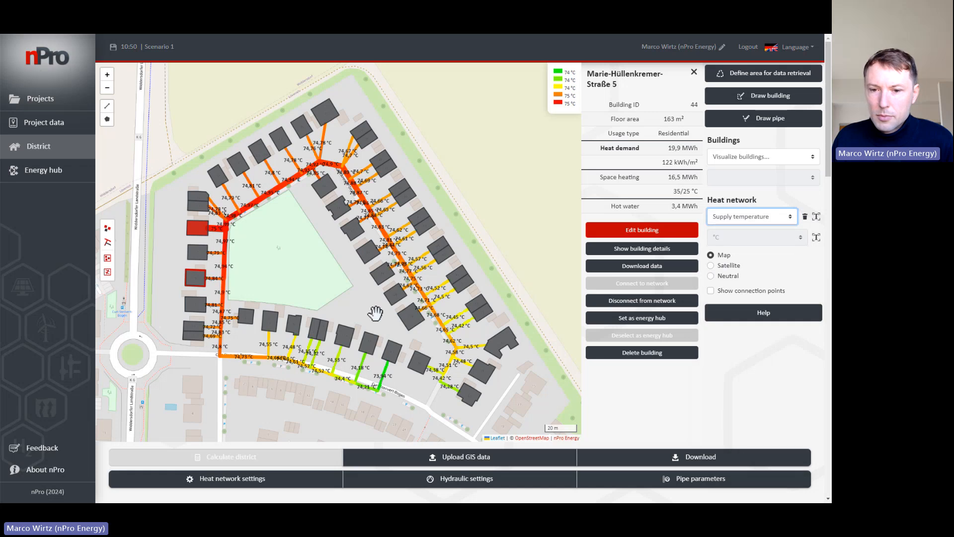
left_click_drag(330, 279, 333, 290)
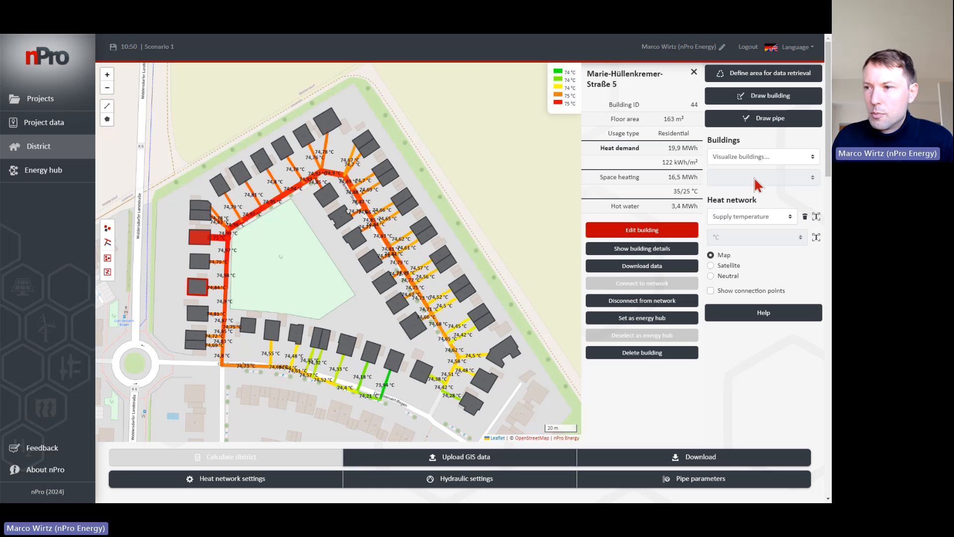
left_click(764, 159)
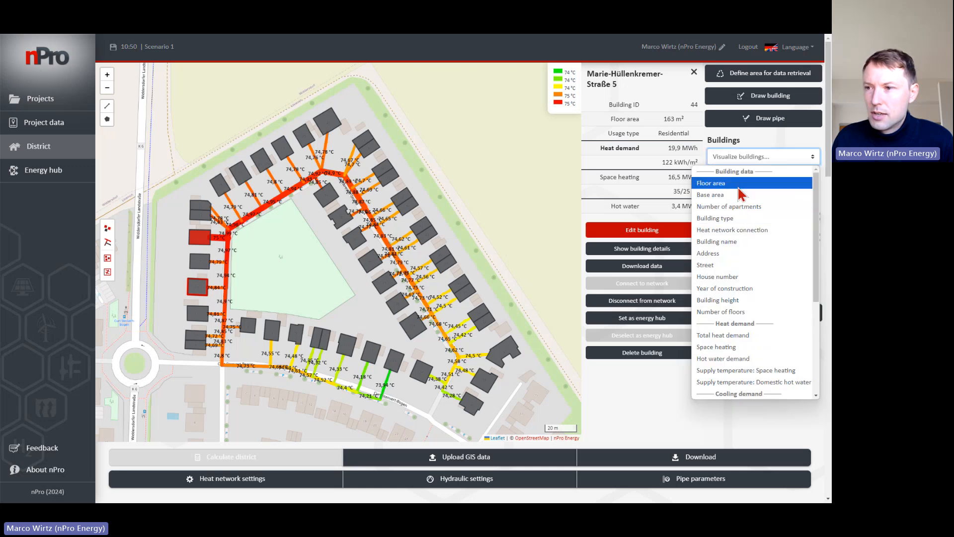
left_click(731, 182)
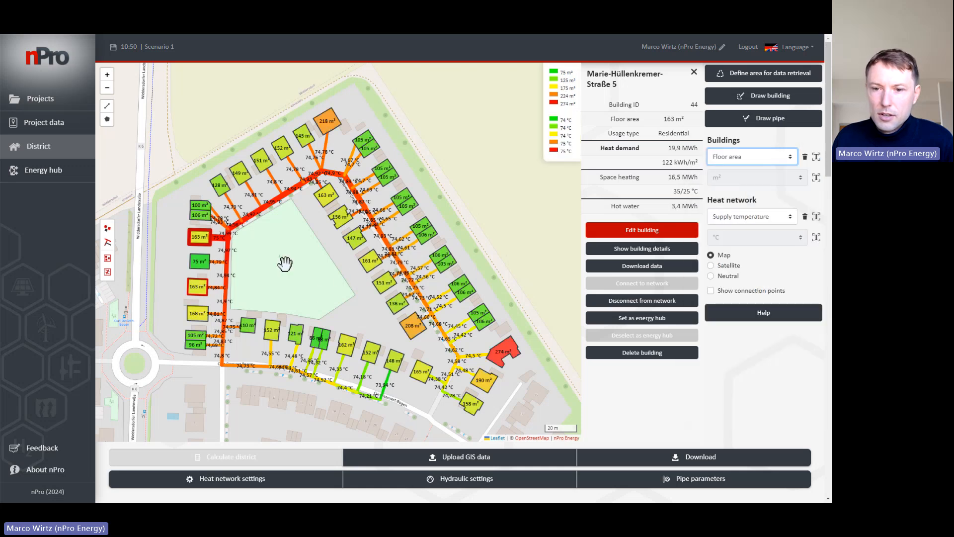
left_click_drag(310, 297, 309, 287)
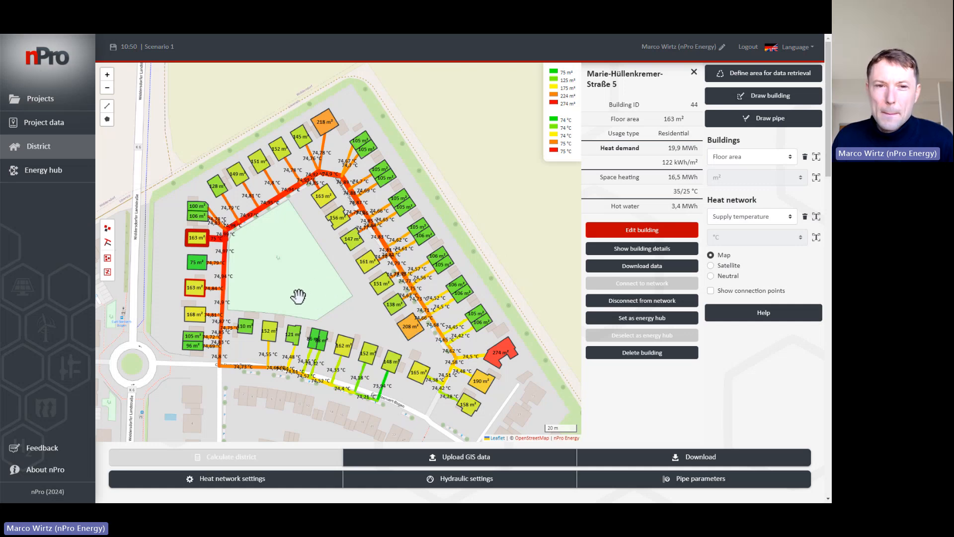
- Open the energy hub and review the technology cost parameters for the geothermal probes and their heat pump
left_click(73, 180)
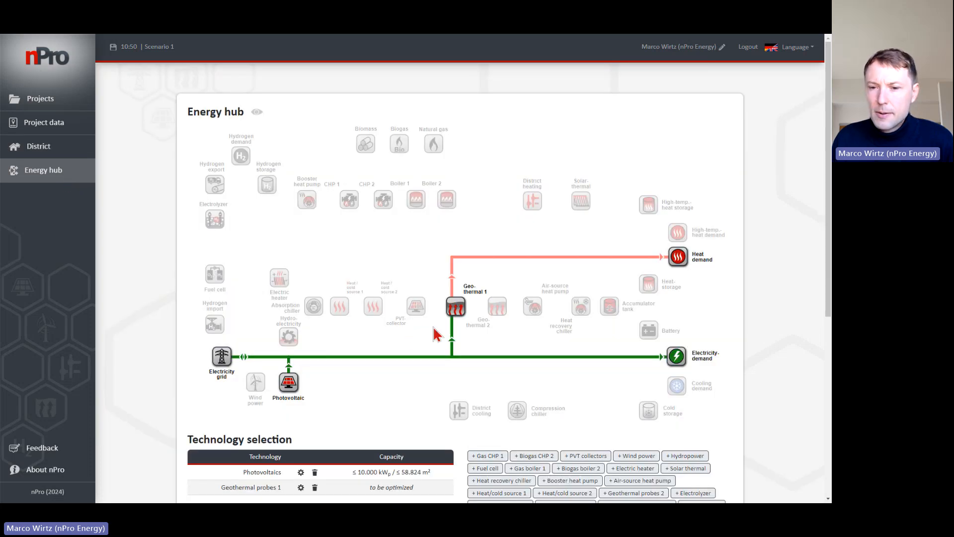
scroll(420, 330, "down", 2)
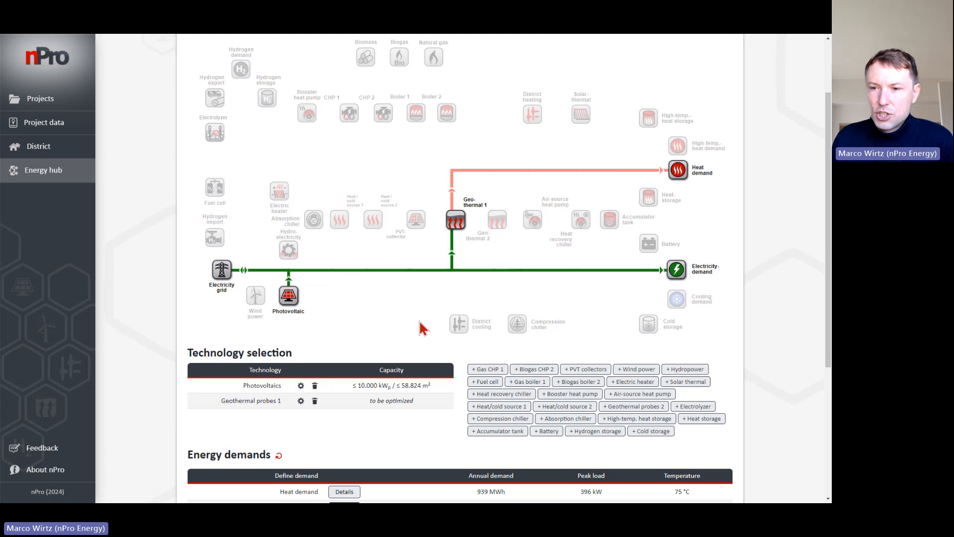
scroll(421, 329, "down", 5)
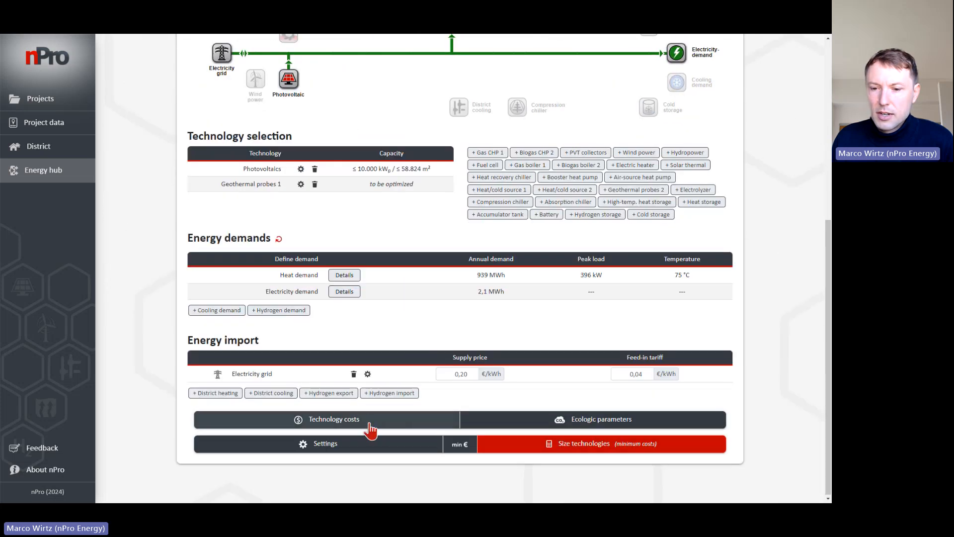
left_click(378, 423)
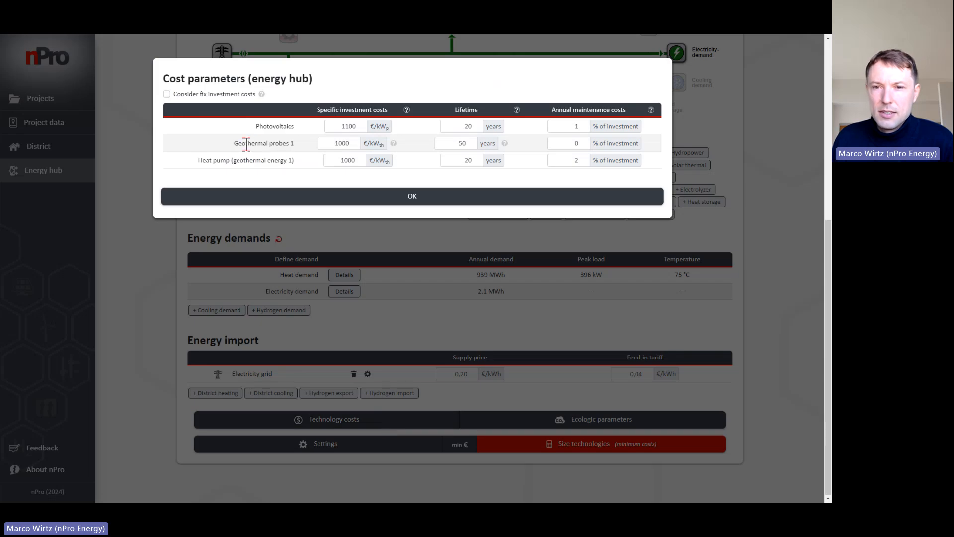
left_click_drag(248, 144, 283, 143)
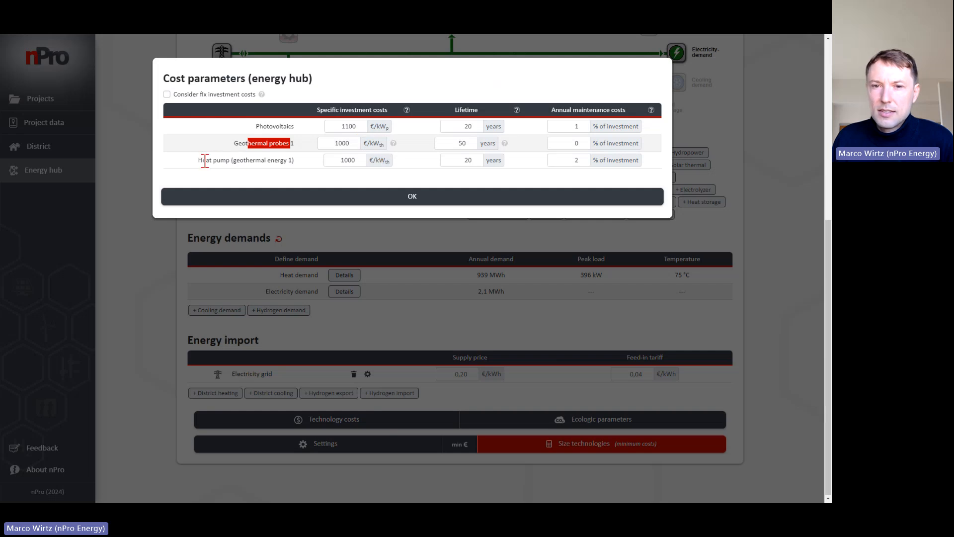
left_click_drag(204, 160, 226, 161)
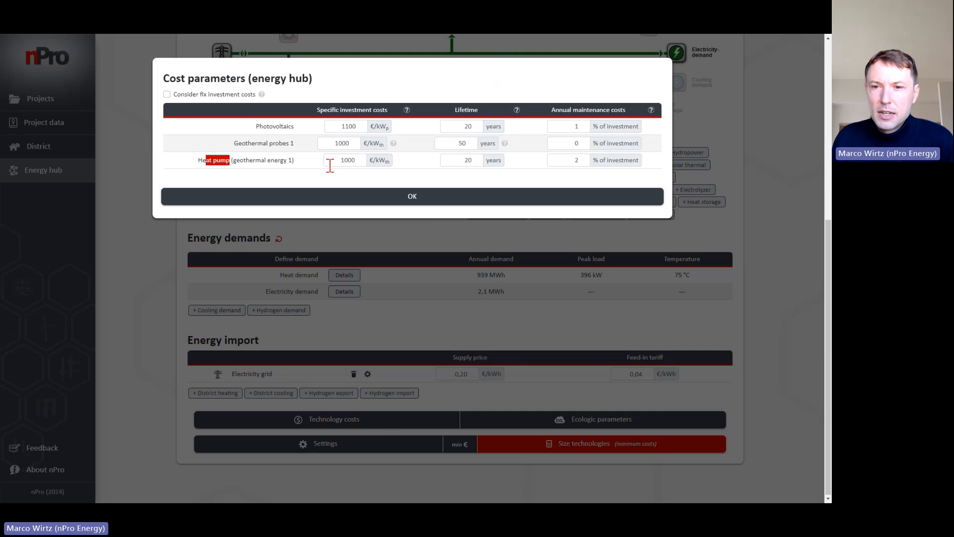
left_click(430, 201)
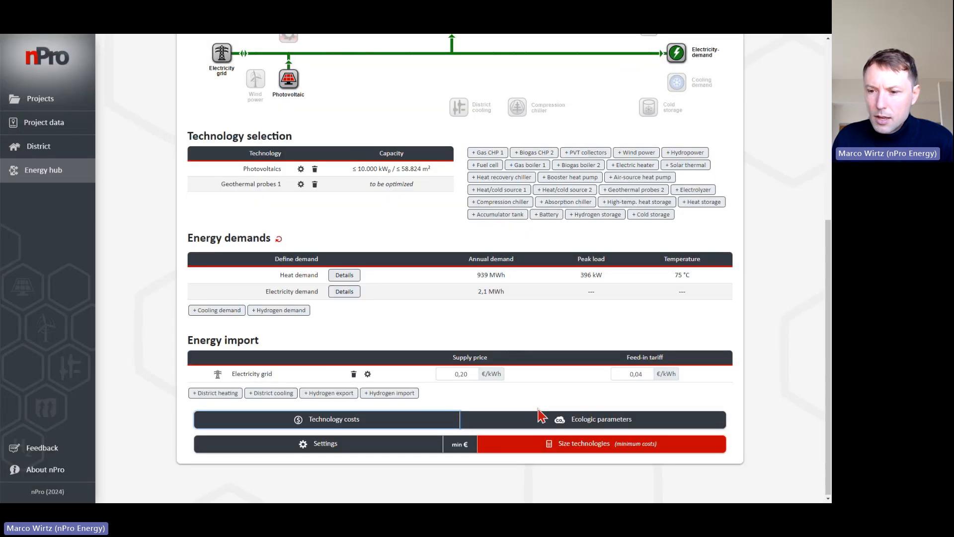
- Size the energy hub technologies for minimum costs, check the geothermal heat pump's pre-design capacity, and simulate the system operation
left_click(538, 450)
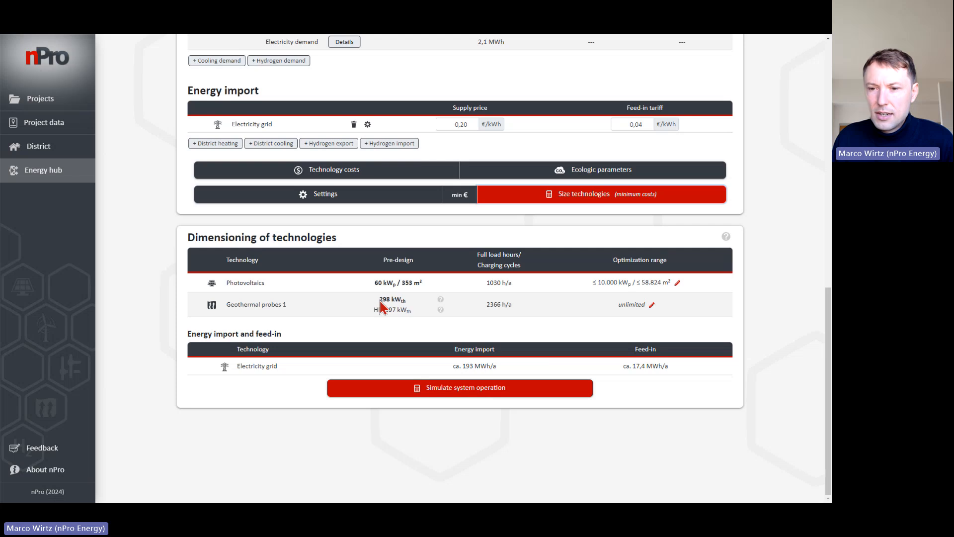
left_click_drag(380, 301, 411, 311)
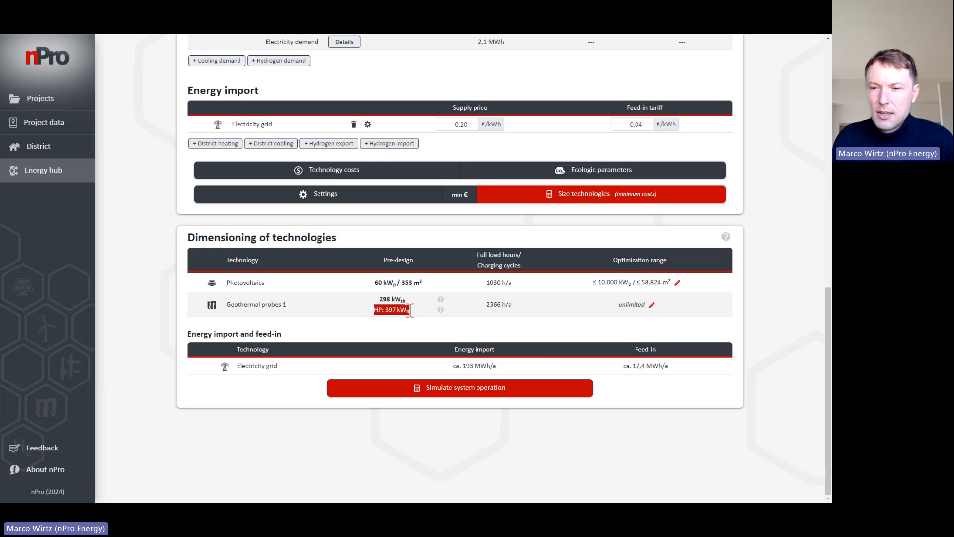
left_click(533, 393)
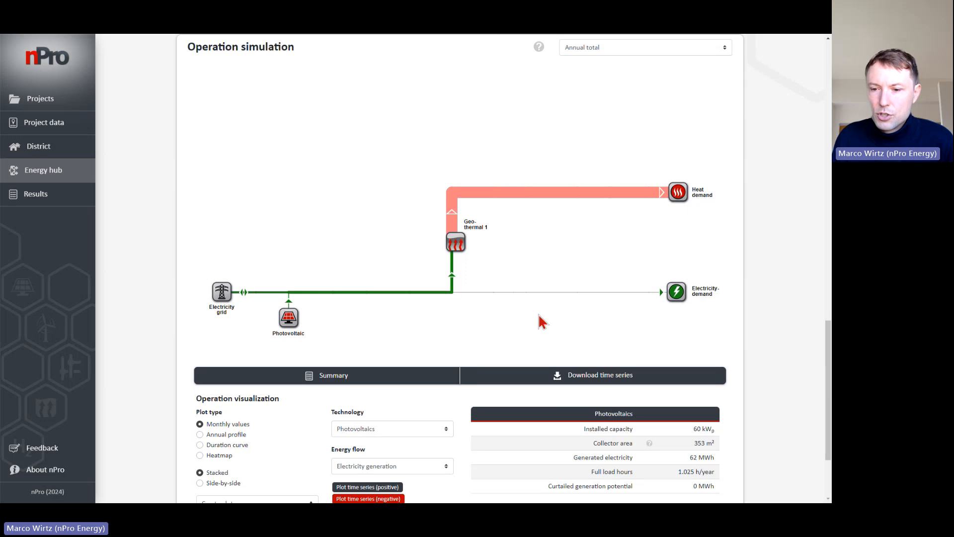
- Review the operation simulation down to the photovoltaics figures and open the project's result page
scroll(511, 333, "down", 1)
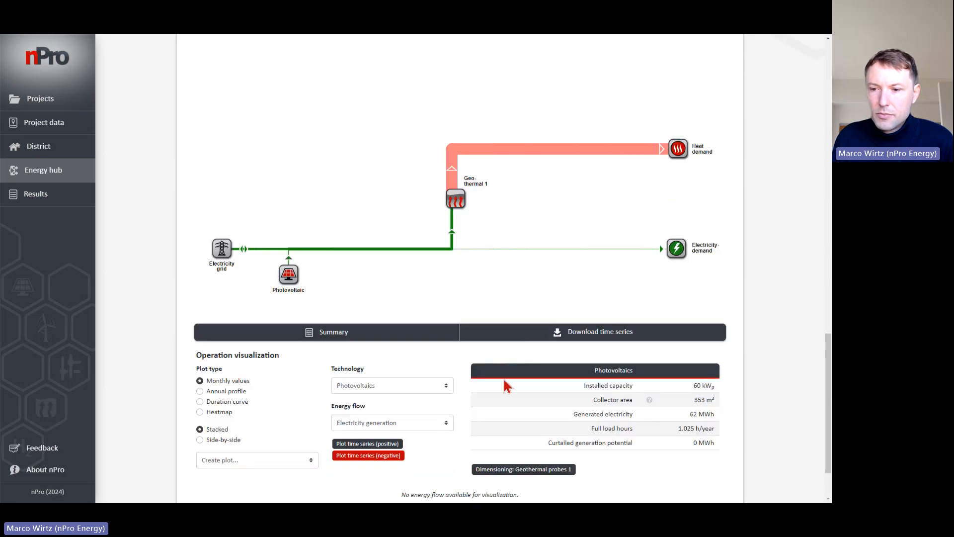
scroll(505, 388, "down", 1)
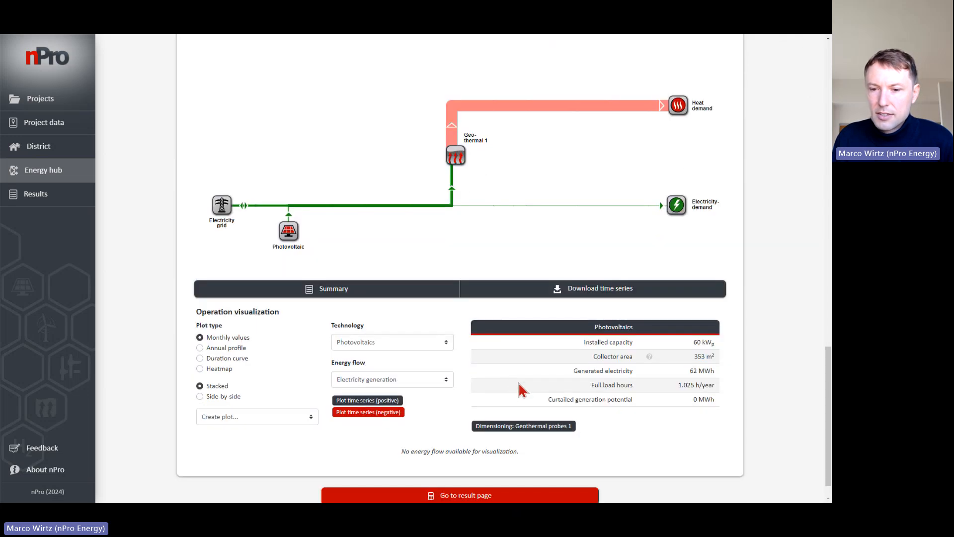
scroll(517, 389, "down", 1)
scroll(519, 389, "down", 1)
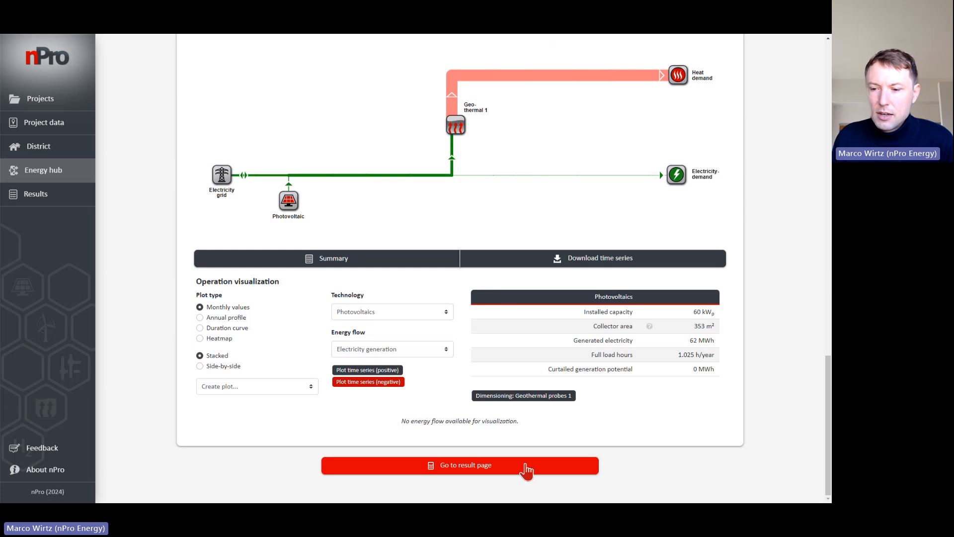
left_click(527, 469)
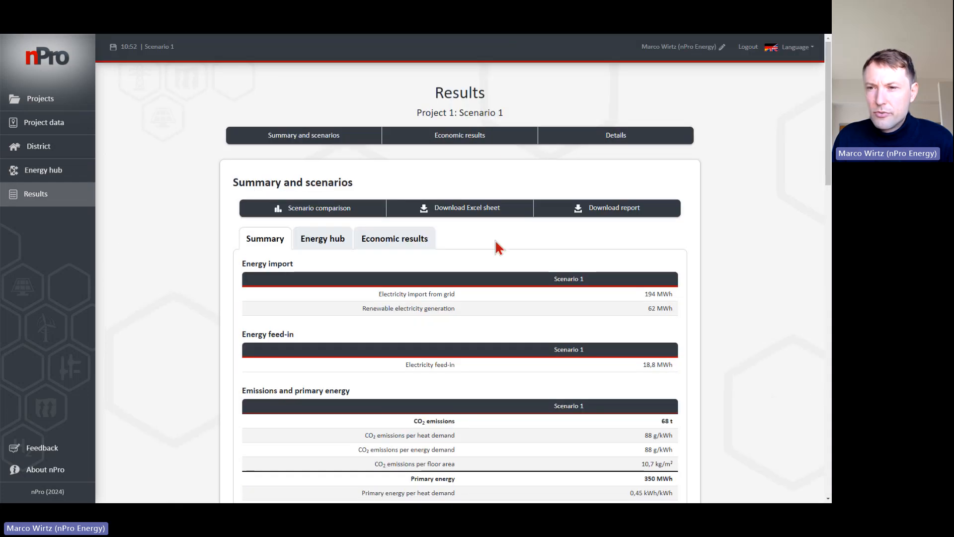
- Open the economic results, set the imputed interest for the net present value calculation to 6 %, and recalculate the results
left_click(492, 143)
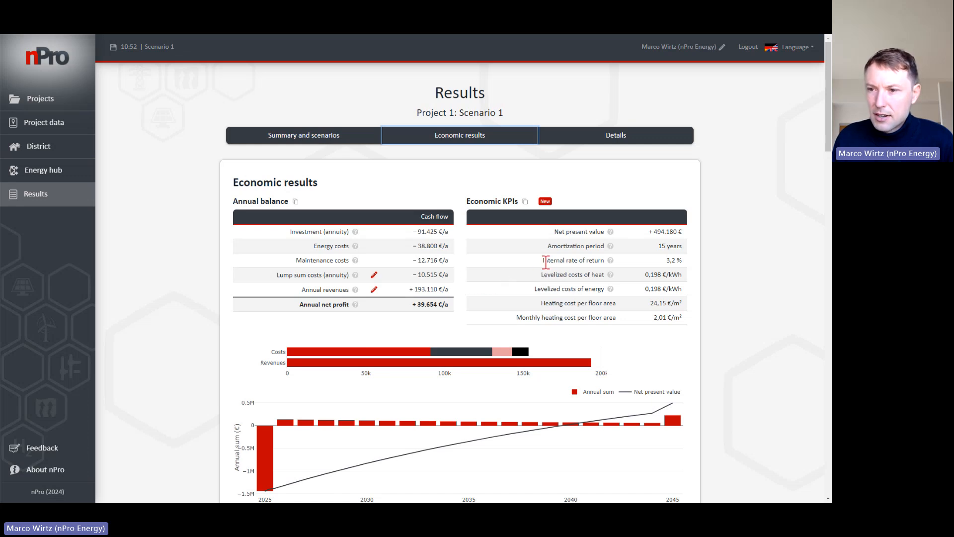
left_click_drag(542, 260, 607, 261)
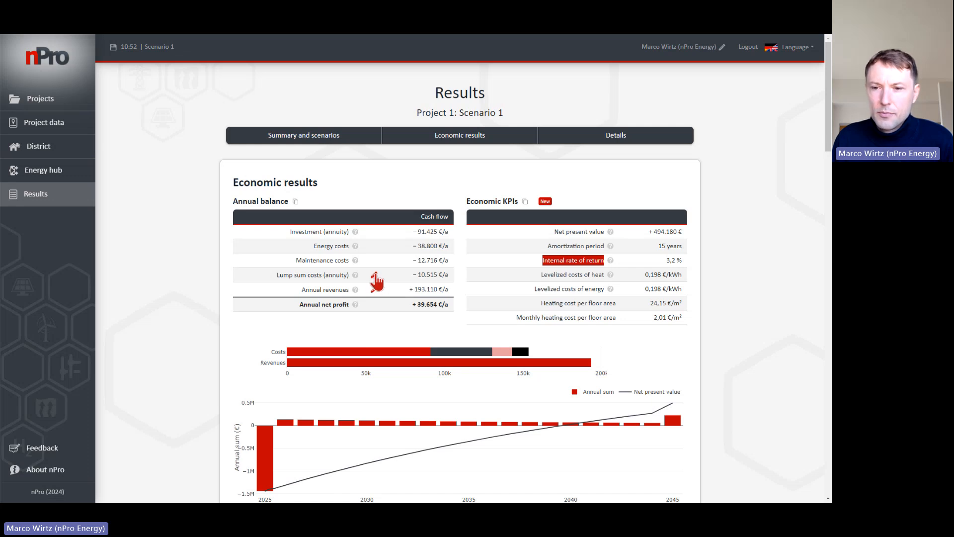
left_click(376, 281)
double_click(383, 129)
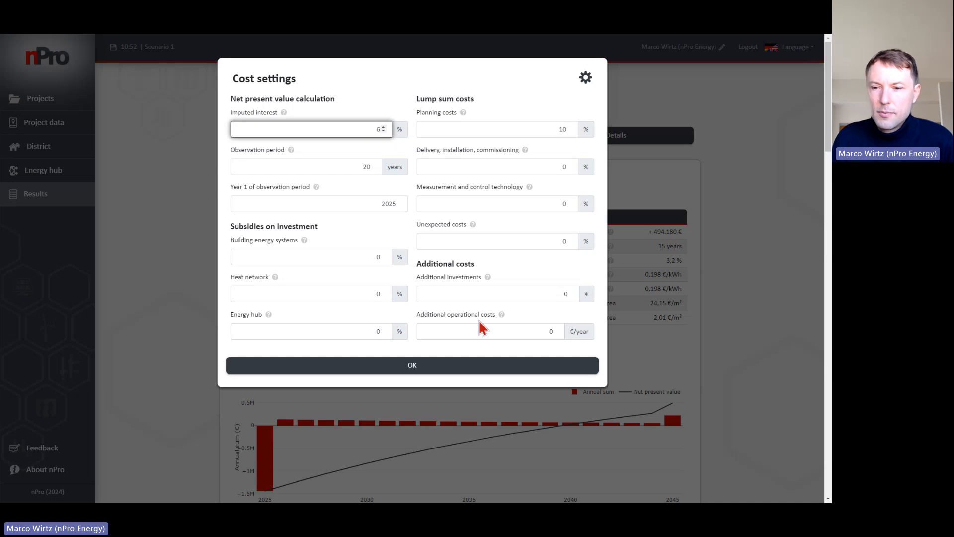
left_click(463, 365)
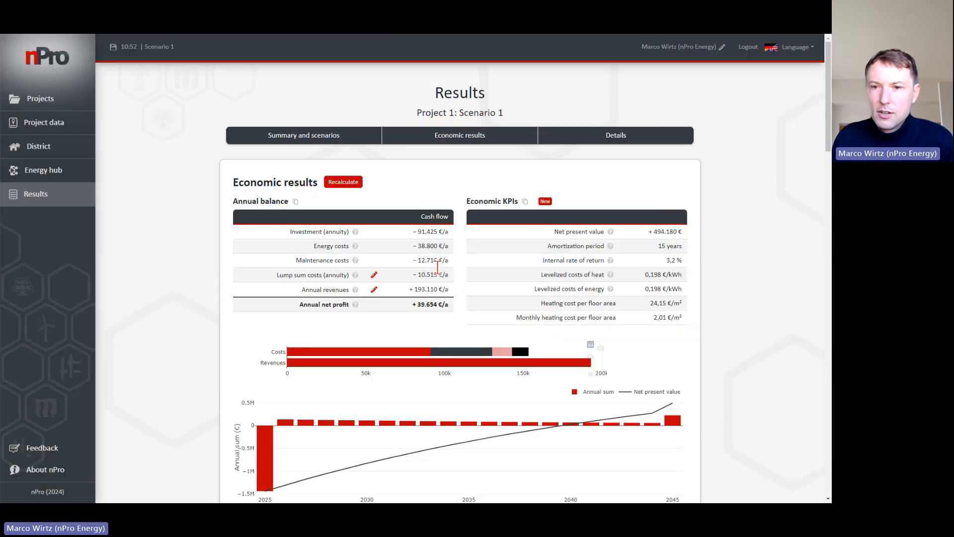
left_click(349, 188)
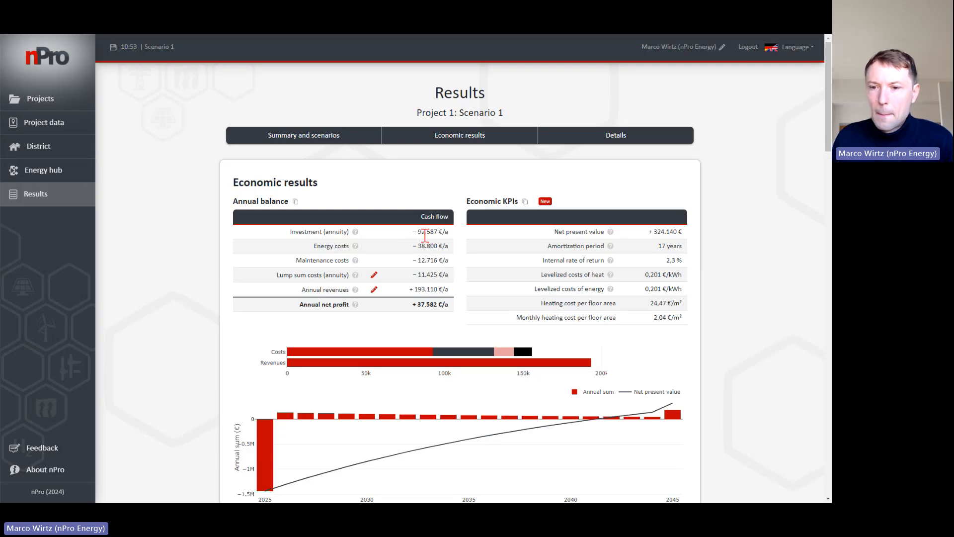
- Try a one-time connection fee of 10000 € per building in the annual revenue settings and accept the settings
scroll(430, 243, "down", 2)
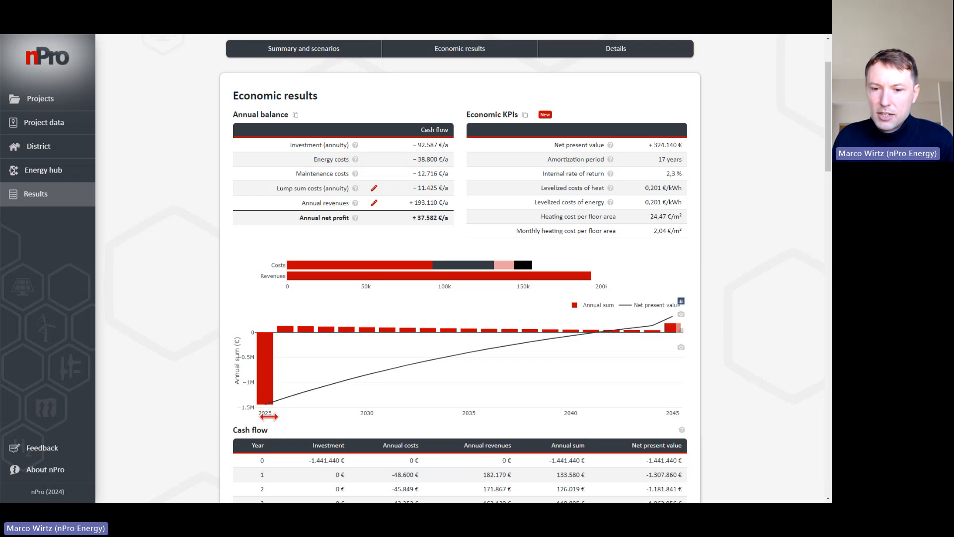
scroll(207, 321, "up", 1)
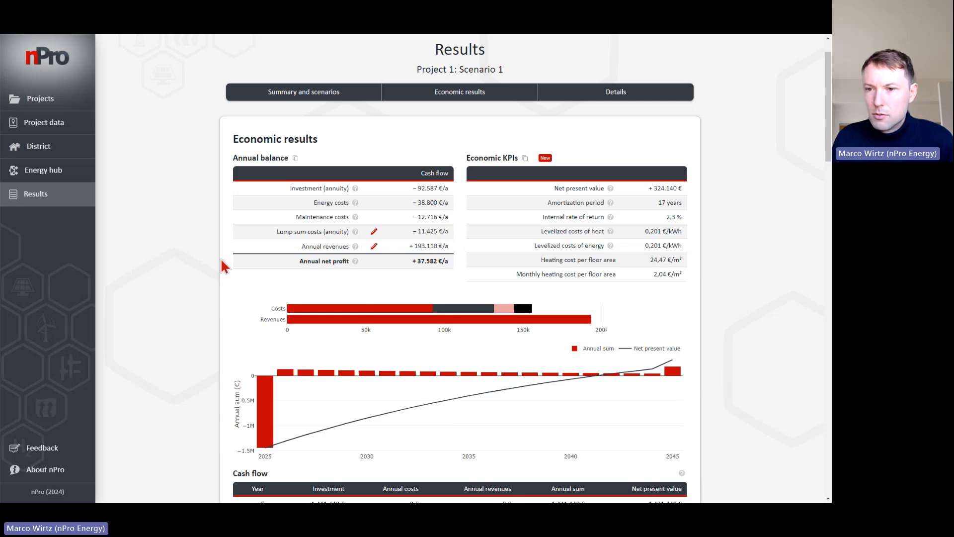
left_click(374, 247)
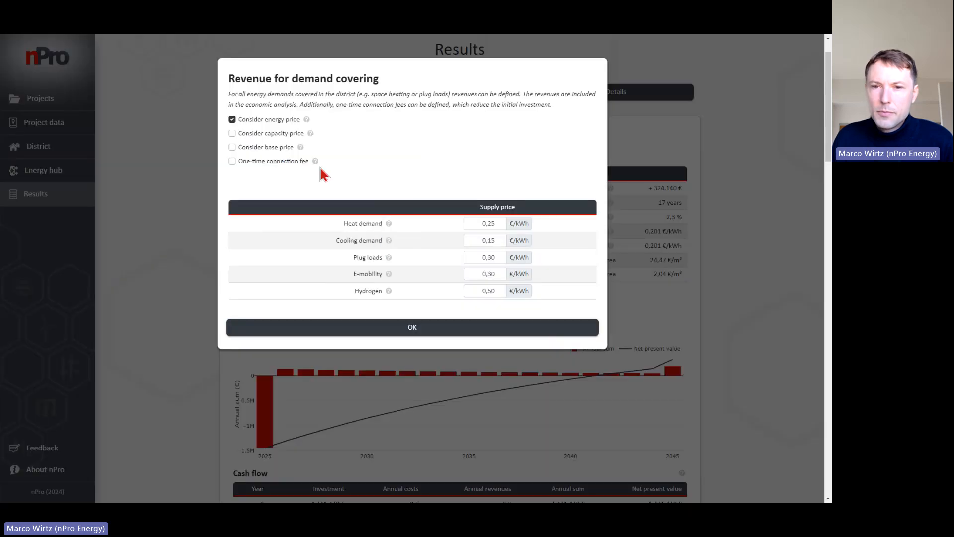
left_click(254, 161)
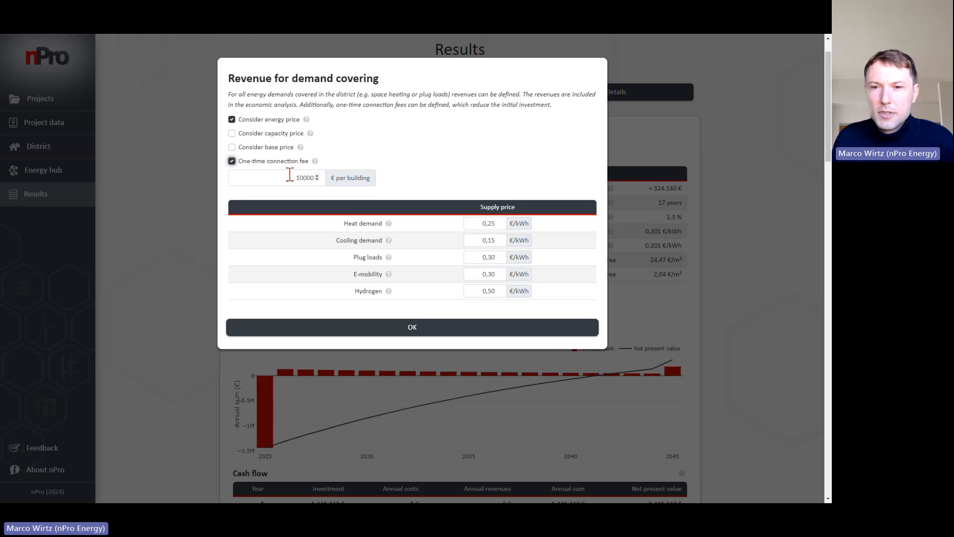
left_click(282, 160)
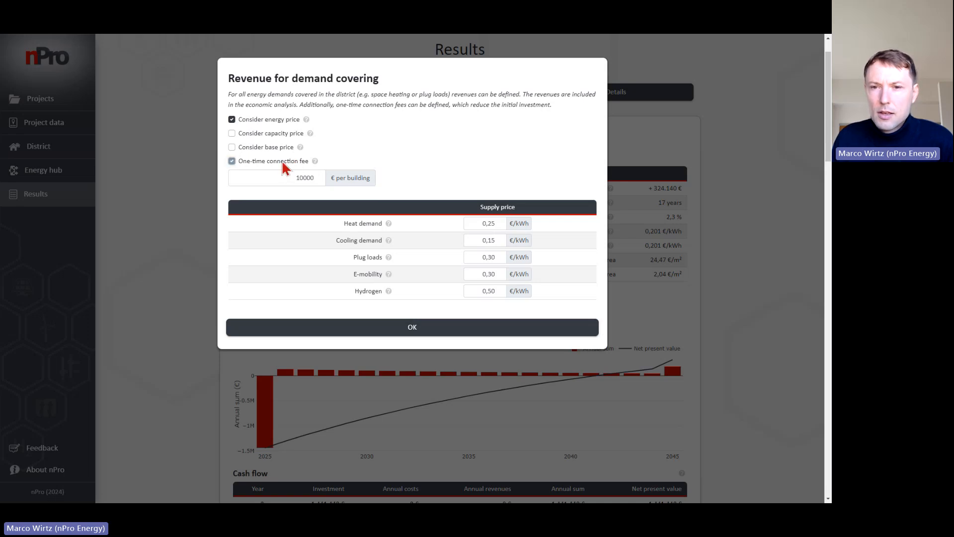
left_click(360, 328)
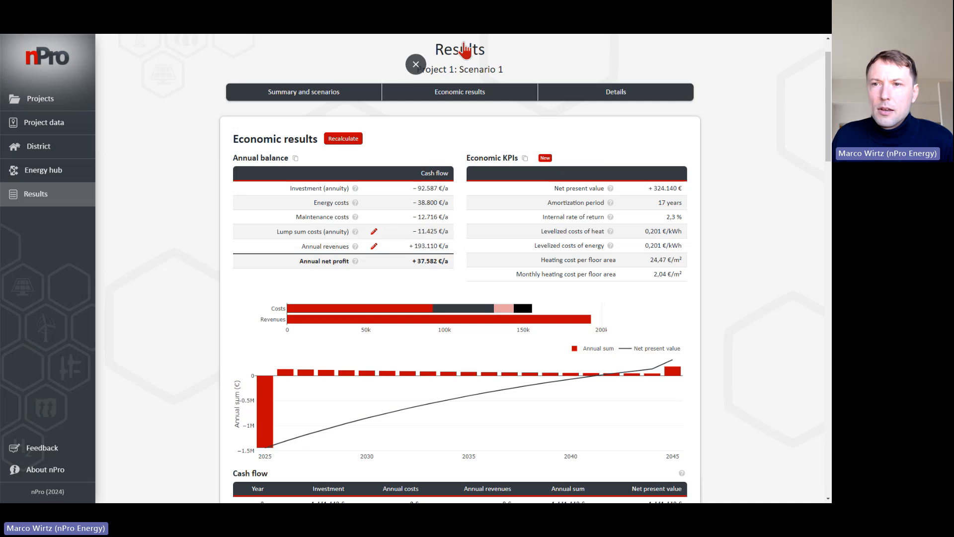